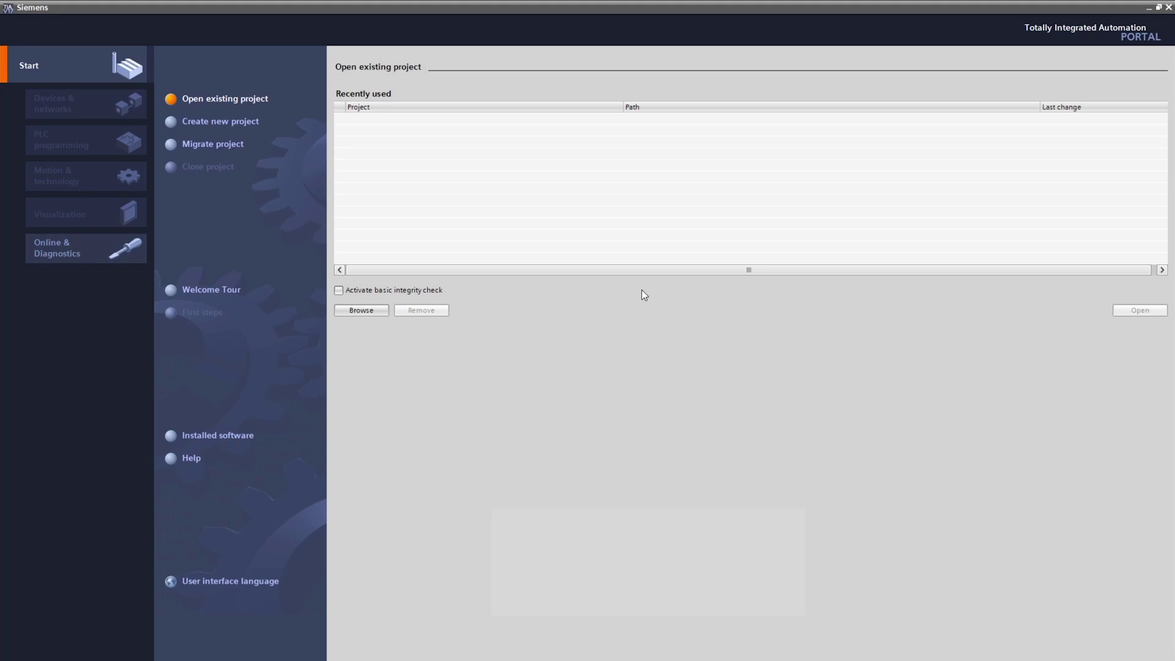
# Create the project PNDriver-LinuxNative in E:\PND_Tutorials and switch to the project view.
pyautogui.click(252, 122)
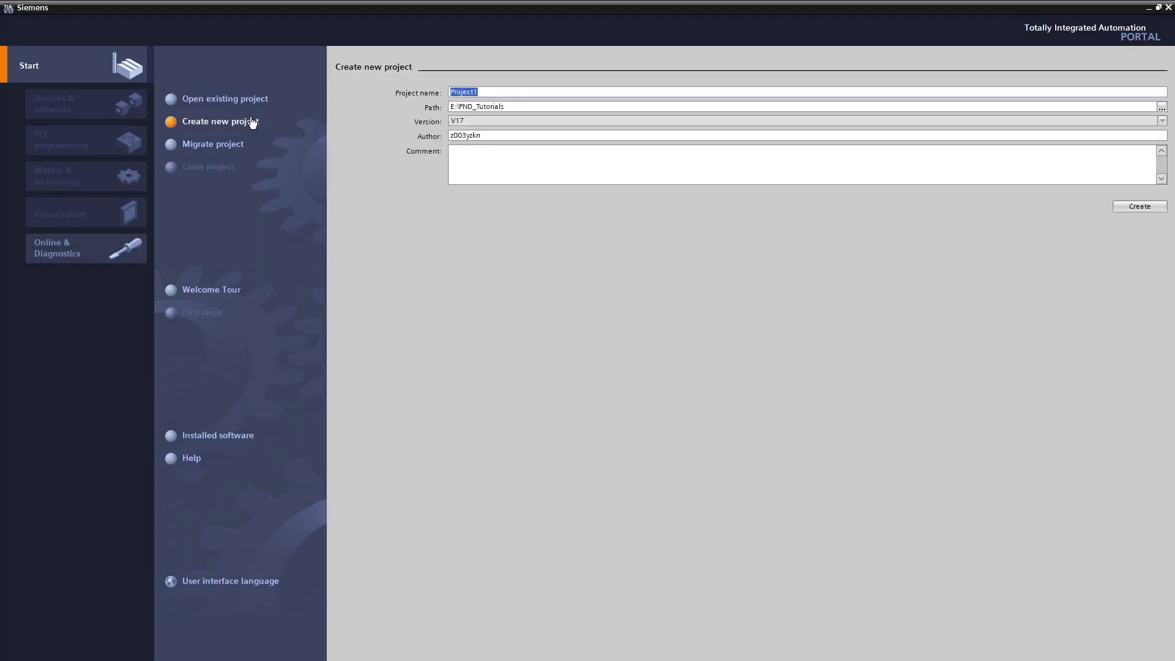
pyautogui.write('PN')
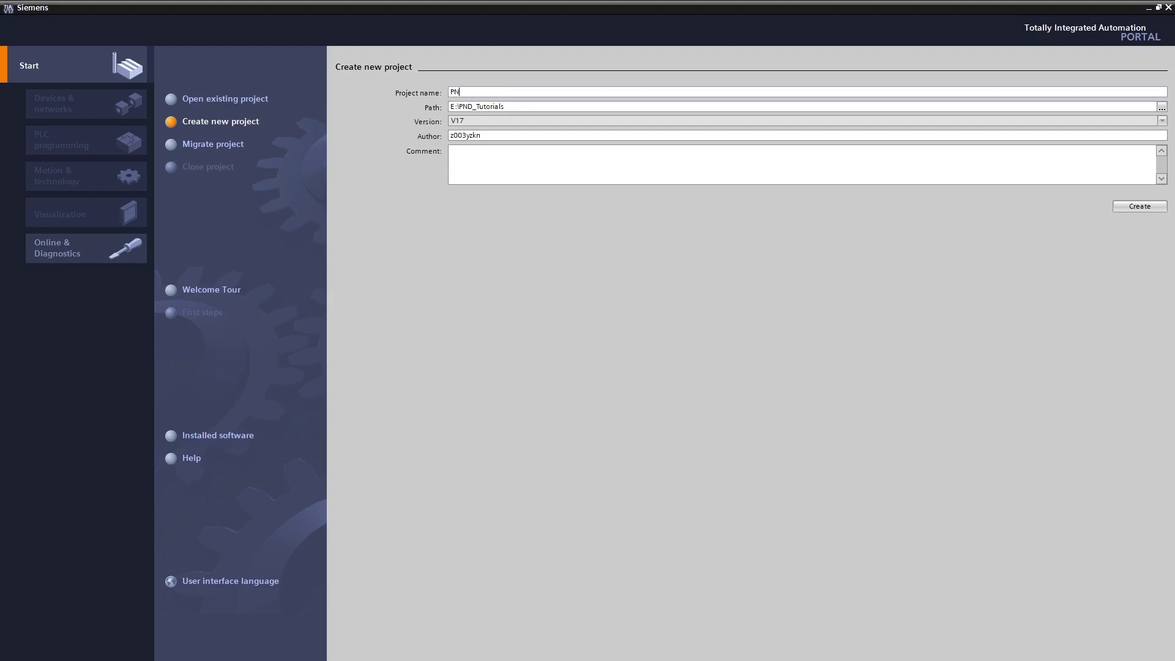
pyautogui.write('Driver-')
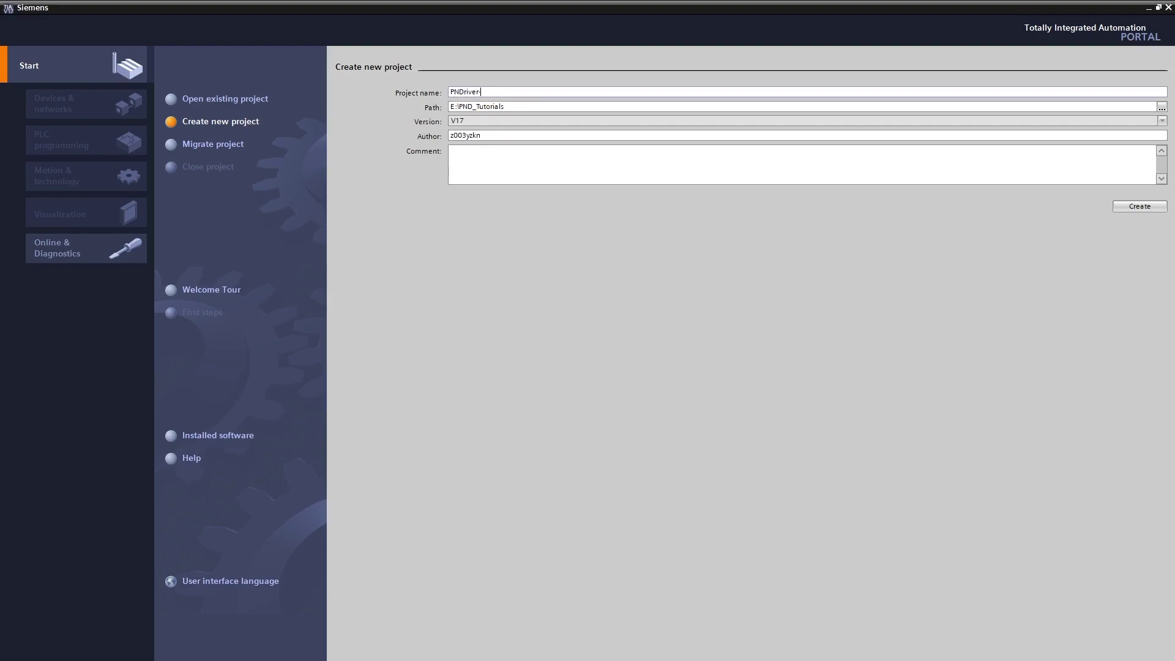
pyautogui.write('LinuxNative')
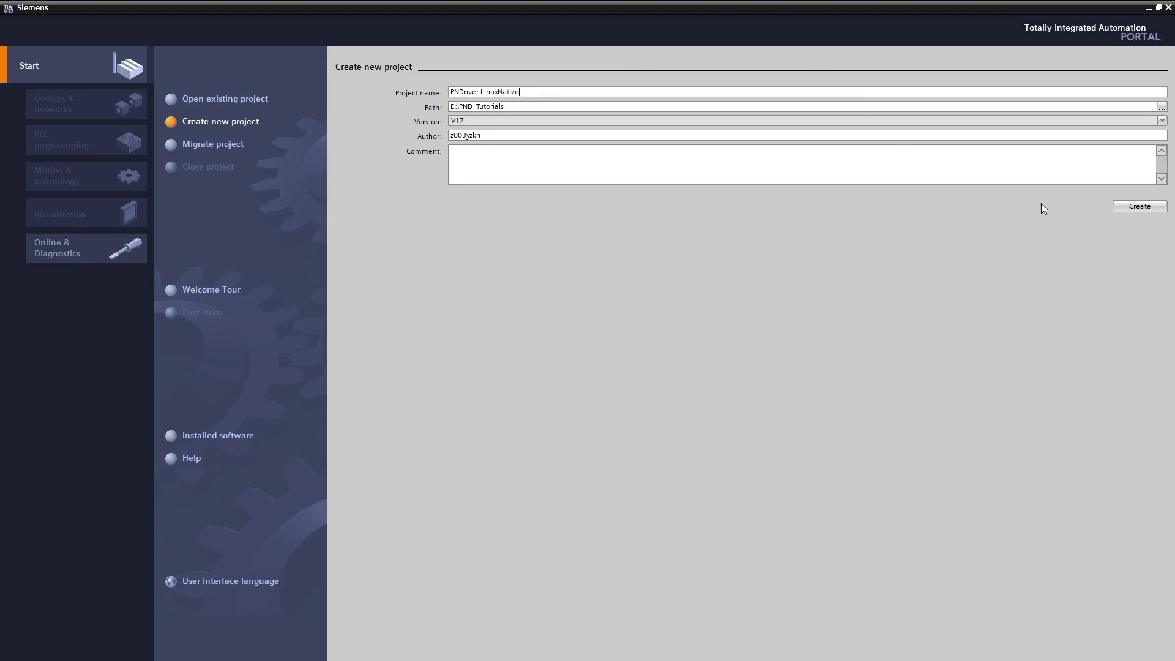
pyautogui.click(1140, 209)
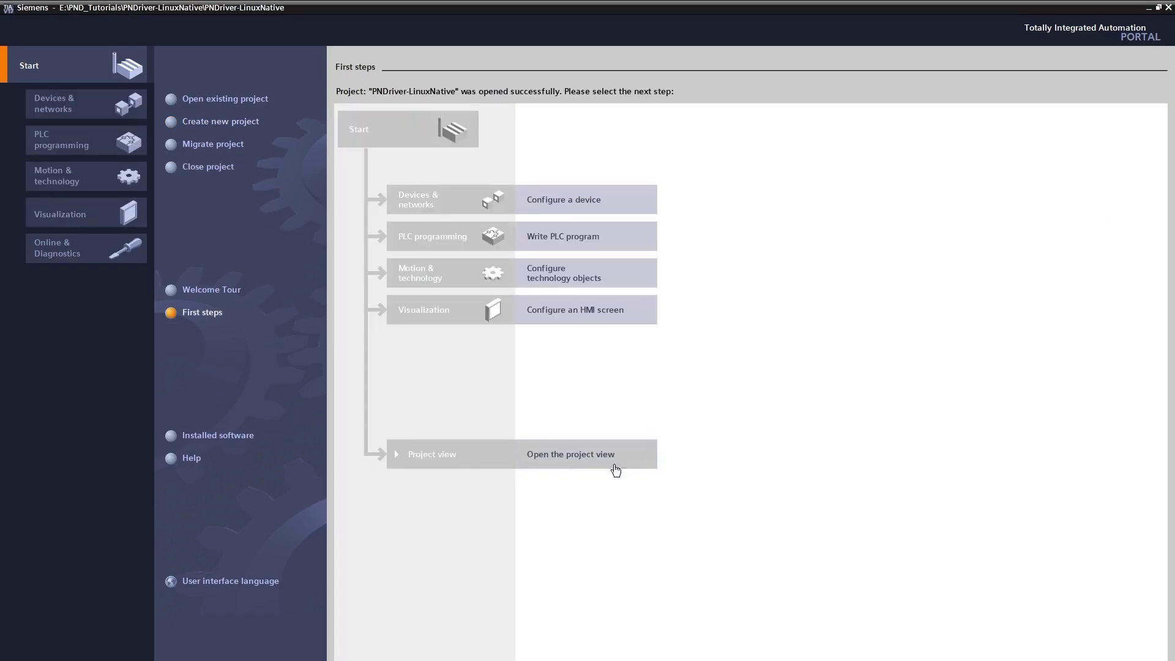
pyautogui.click(565, 464)
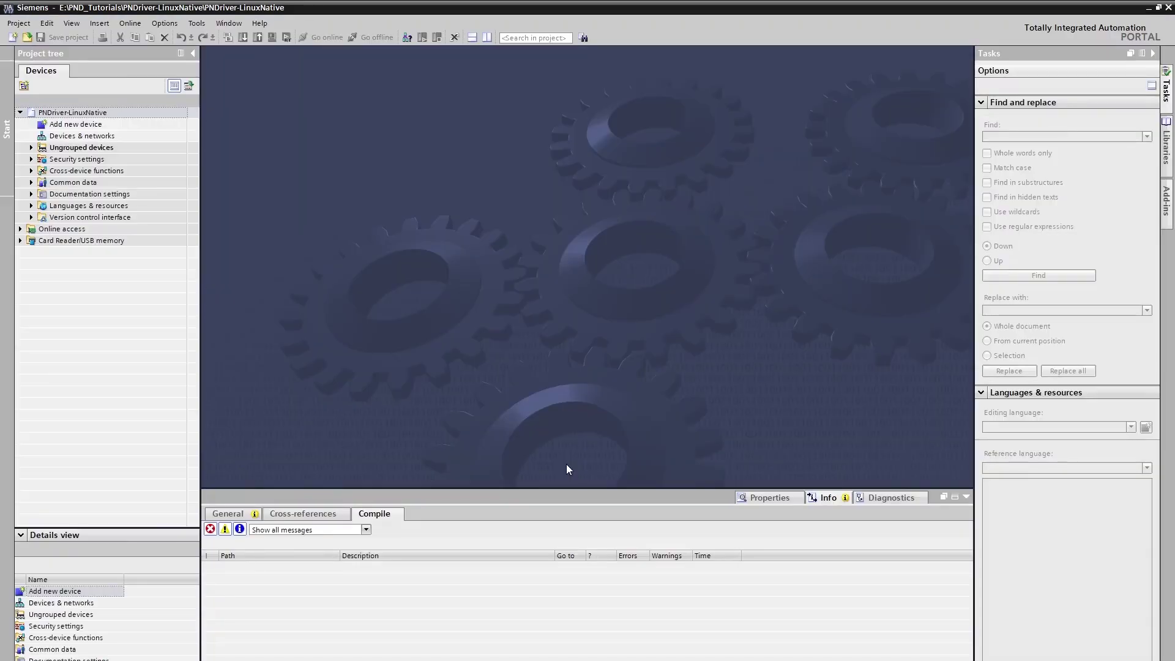
# Open Devices & networks and search the hardware catalog for 6ES7195-3AA00-0YA0.
pyautogui.click(94, 136)
pyautogui.doubleClick(92, 135)
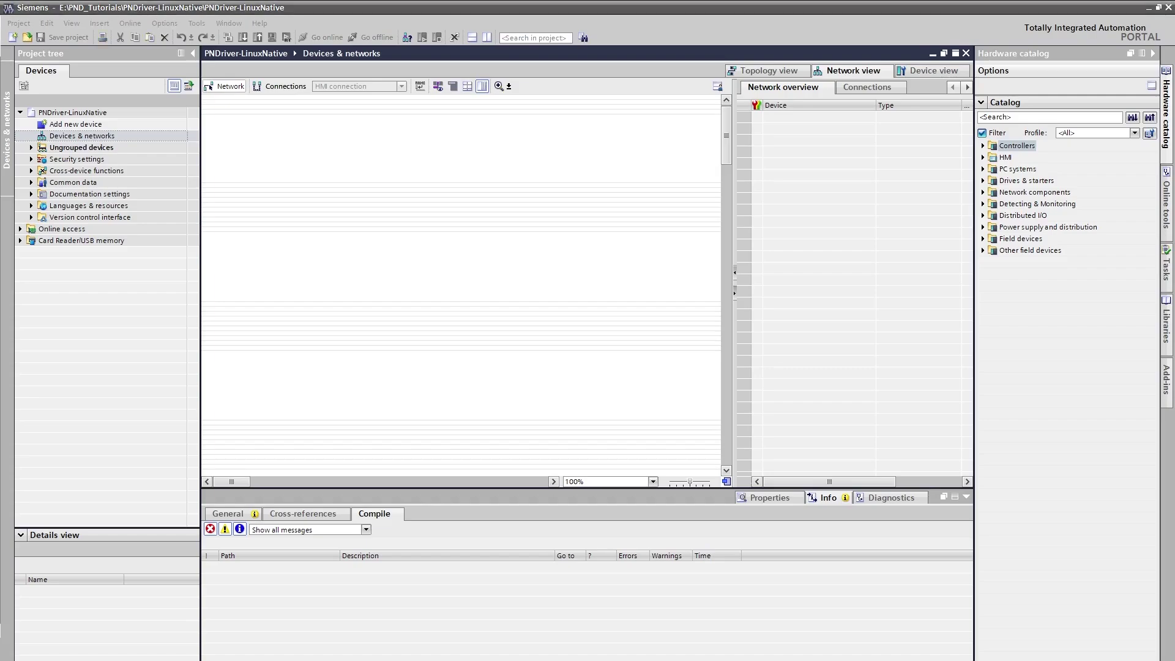
pyautogui.click(1047, 118)
pyautogui.write('6ES7195-3AA00-0YA0')
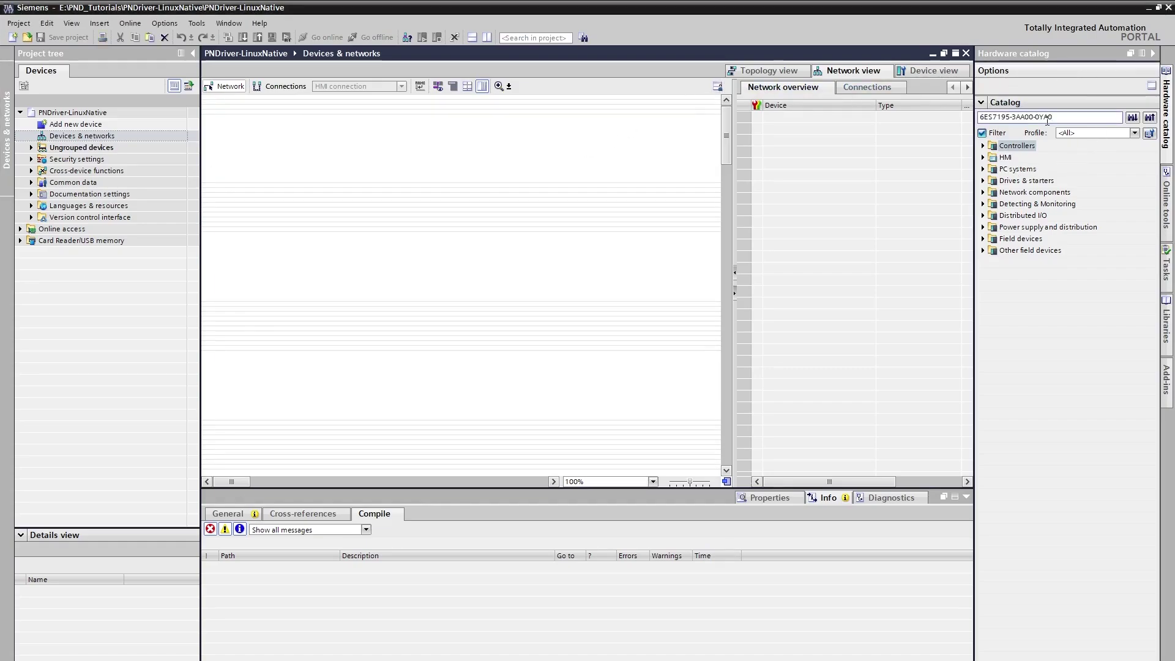
pyautogui.click(1047, 120)
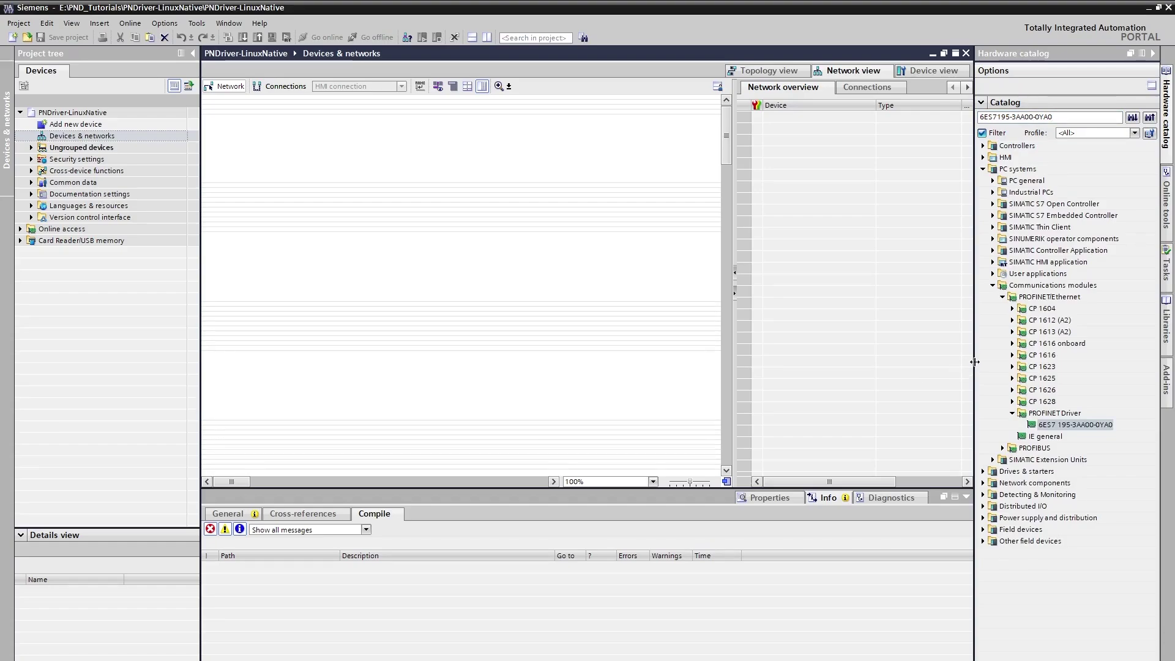
# Add the PROFINET Driver 6ES7 195-3AA00-0YA0 to the network and open its device view.
pyautogui.moveTo(974, 366); pyautogui.dragTo(905, 365)
pyautogui.click(1024, 424)
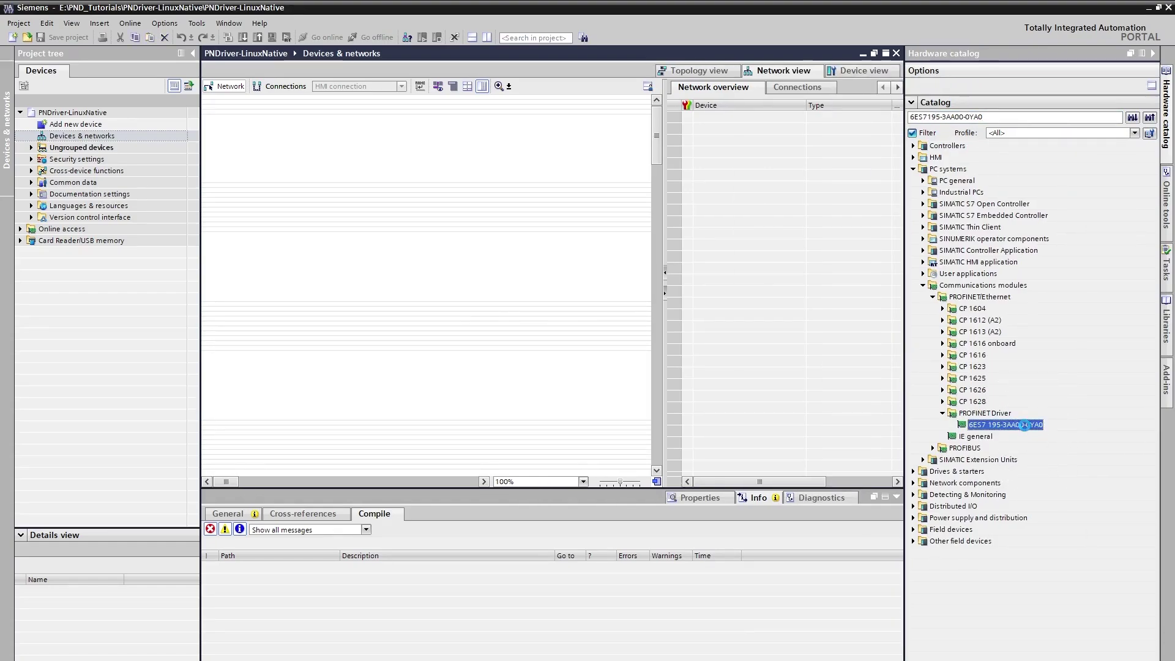
pyautogui.doubleClick(1024, 424)
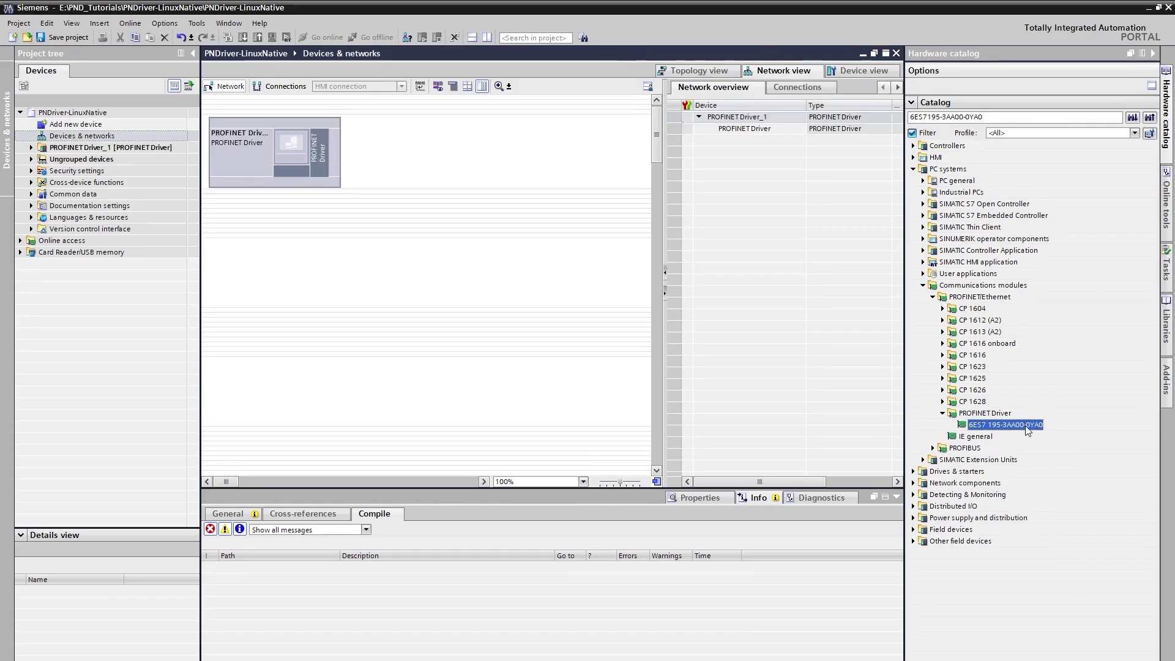
pyautogui.doubleClick(298, 151)
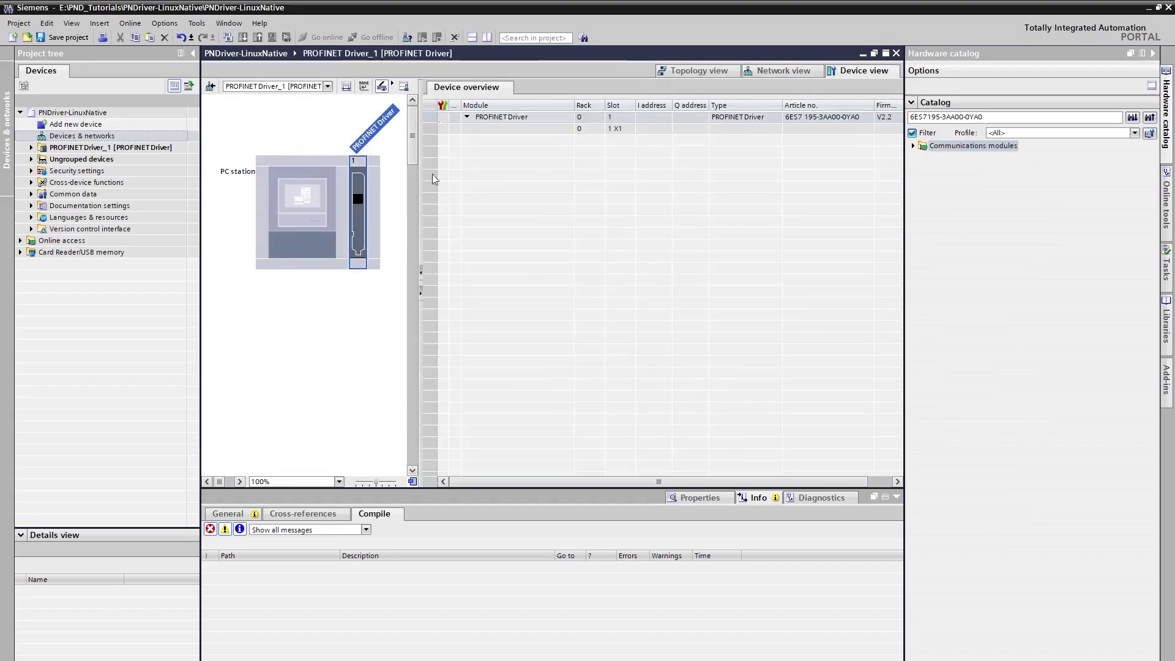
# Insert the Linux Native interface submodule into slot 1 X1 of PROFINET Driver_1, then return to network view.
pyautogui.click(913, 147)
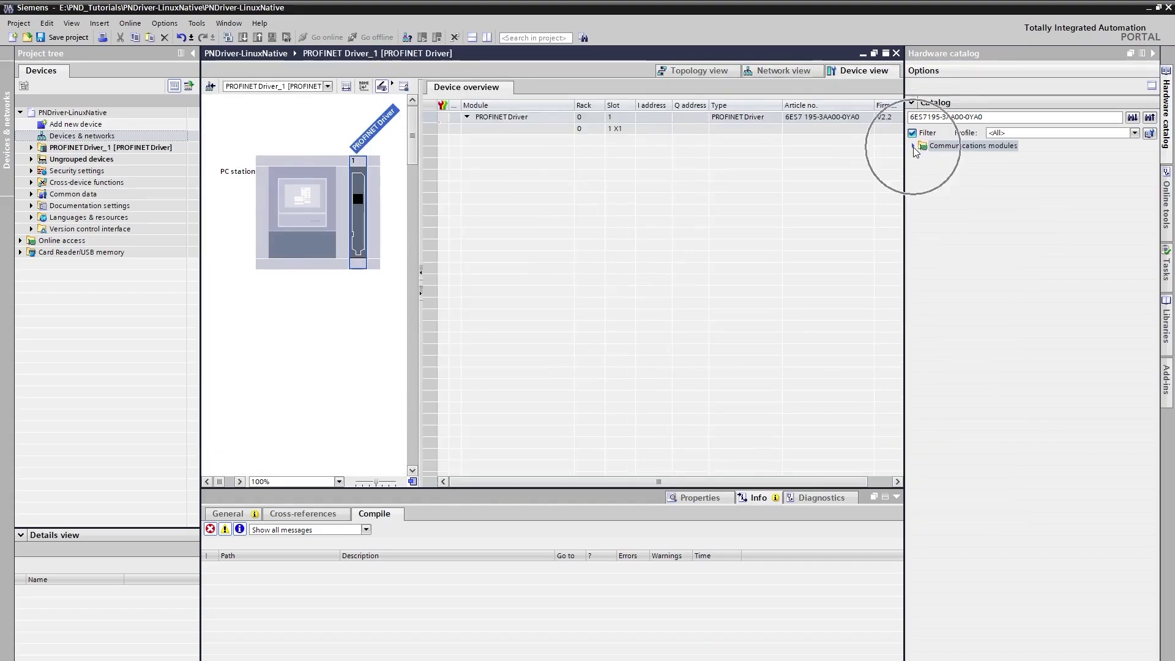
pyautogui.click(923, 157)
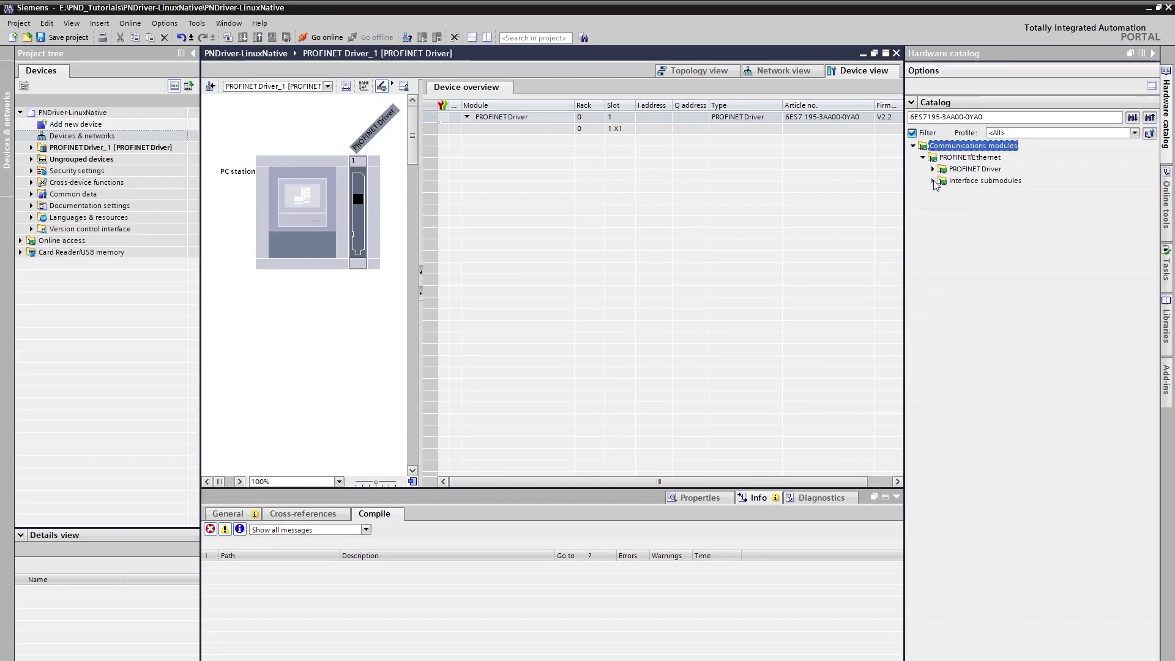
pyautogui.click(933, 181)
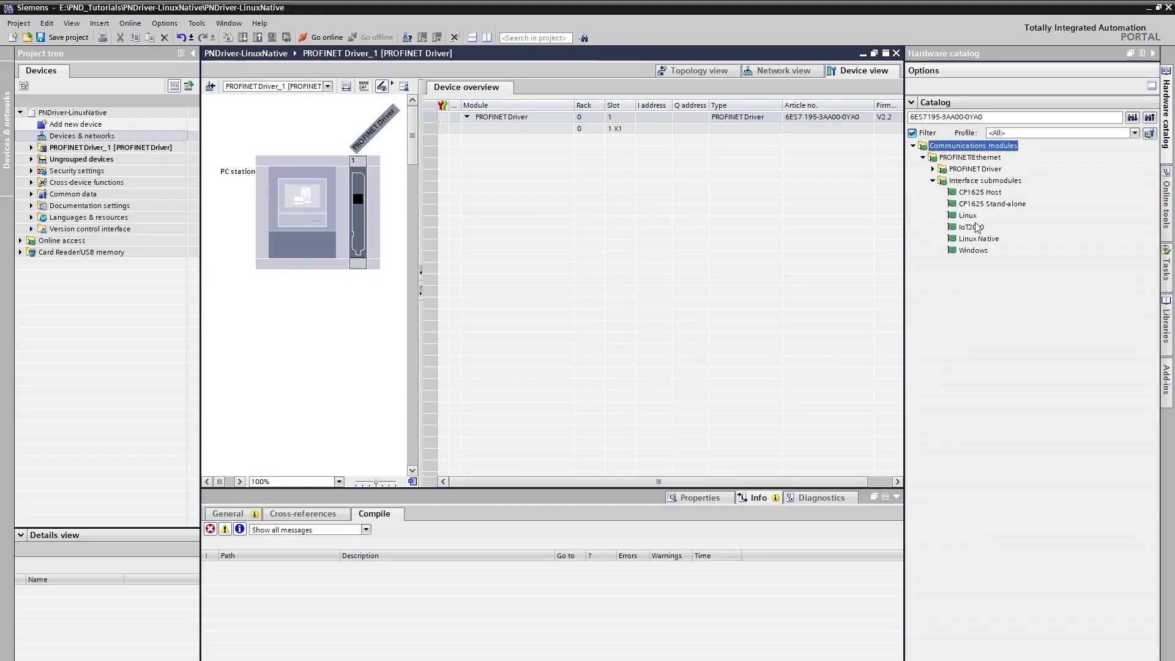
pyautogui.click(978, 242)
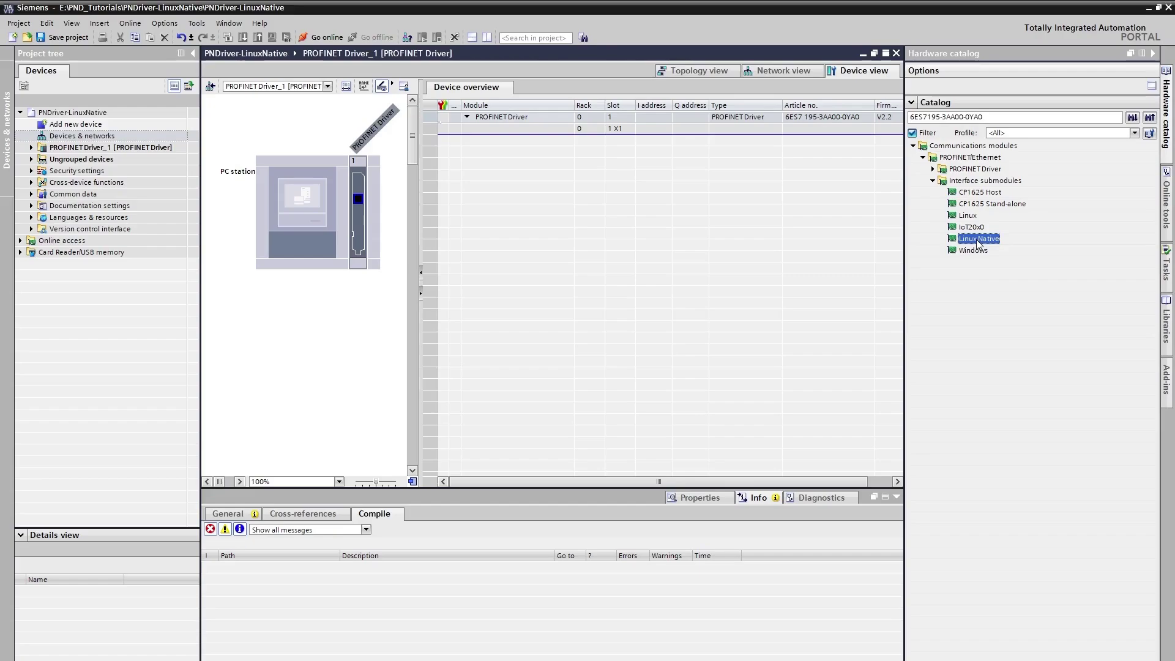
pyautogui.doubleClick(979, 240)
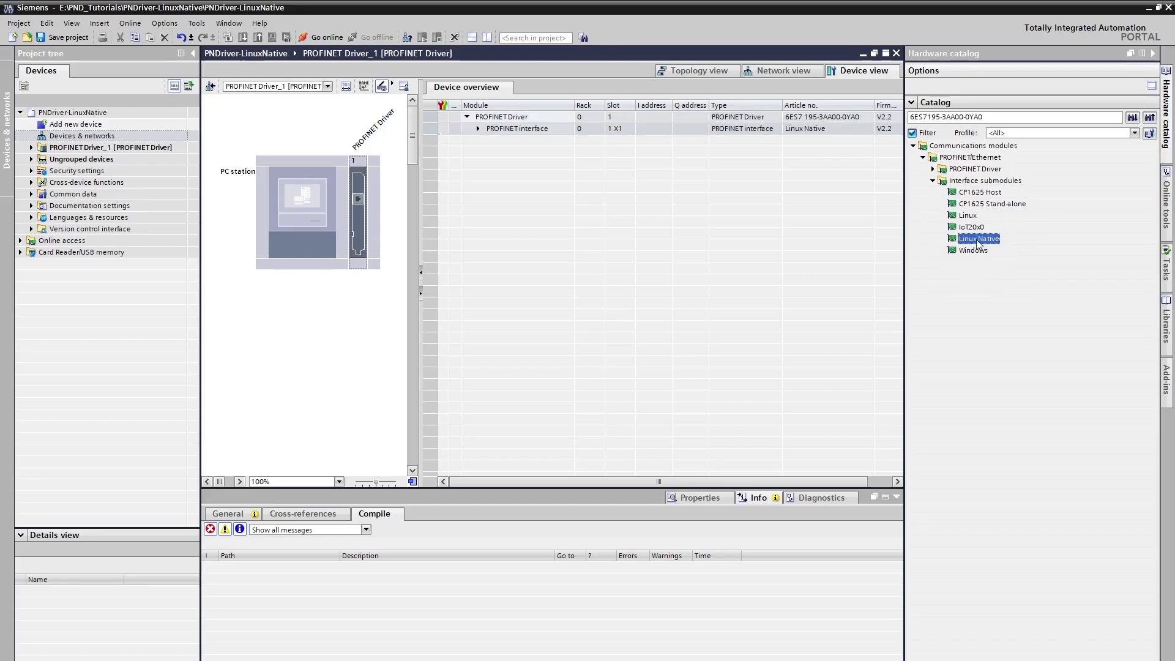
pyautogui.click(783, 71)
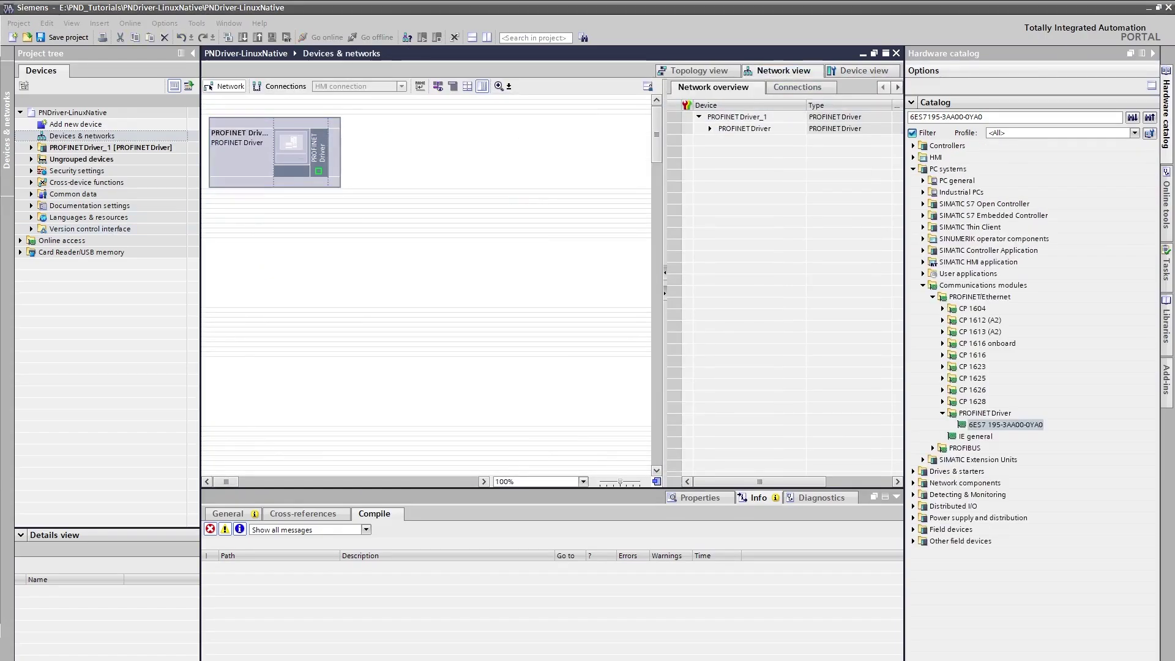
# Search the catalog for 6AV3688-3AY36-0AX0 and add the KP8 PN key panel as KP8_1.
pyautogui.click(1070, 117)
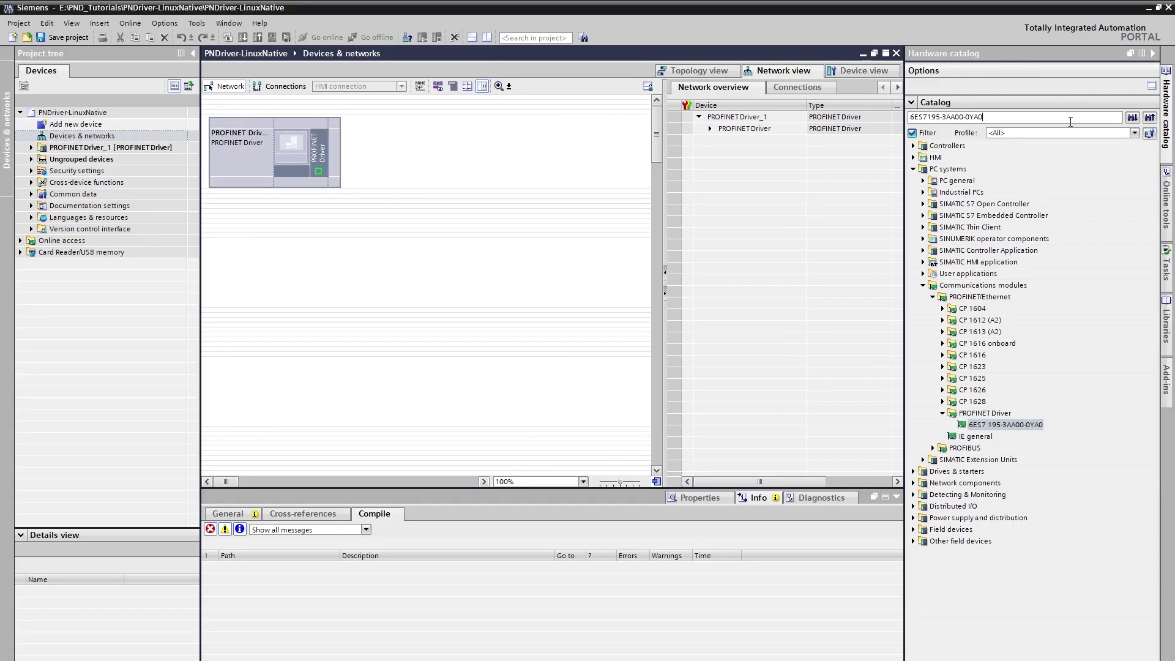
pyautogui.hotkey('ctrl', 'a')
pyautogui.write('6AV3688 3AY36-0AX0')
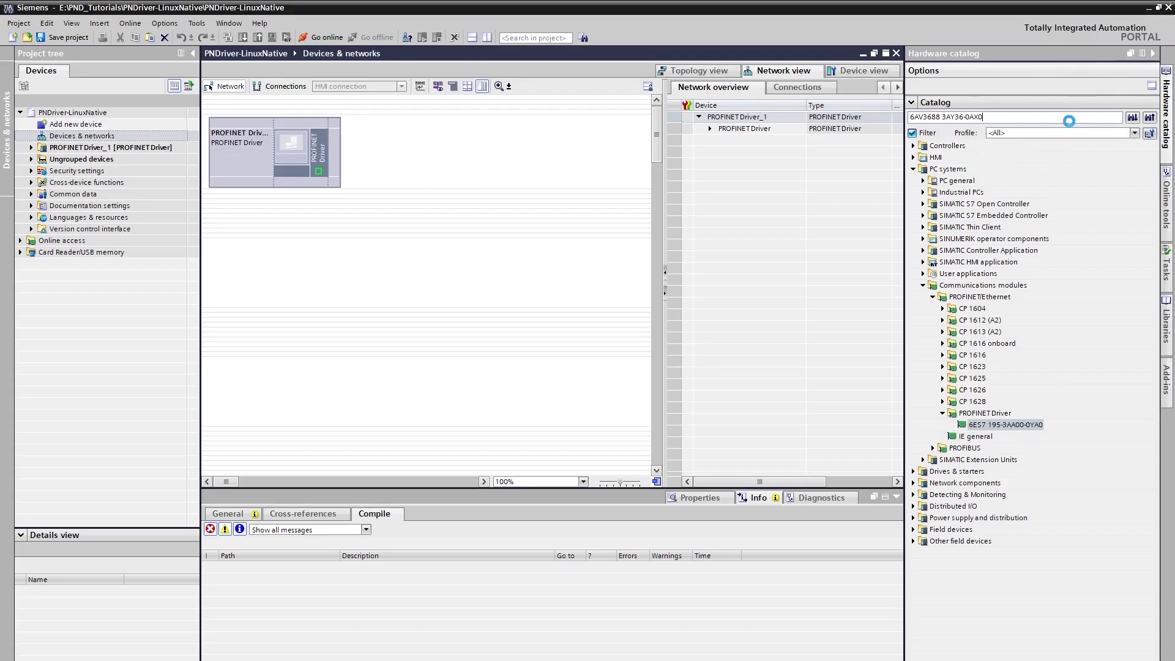
pyautogui.click(601, 393)
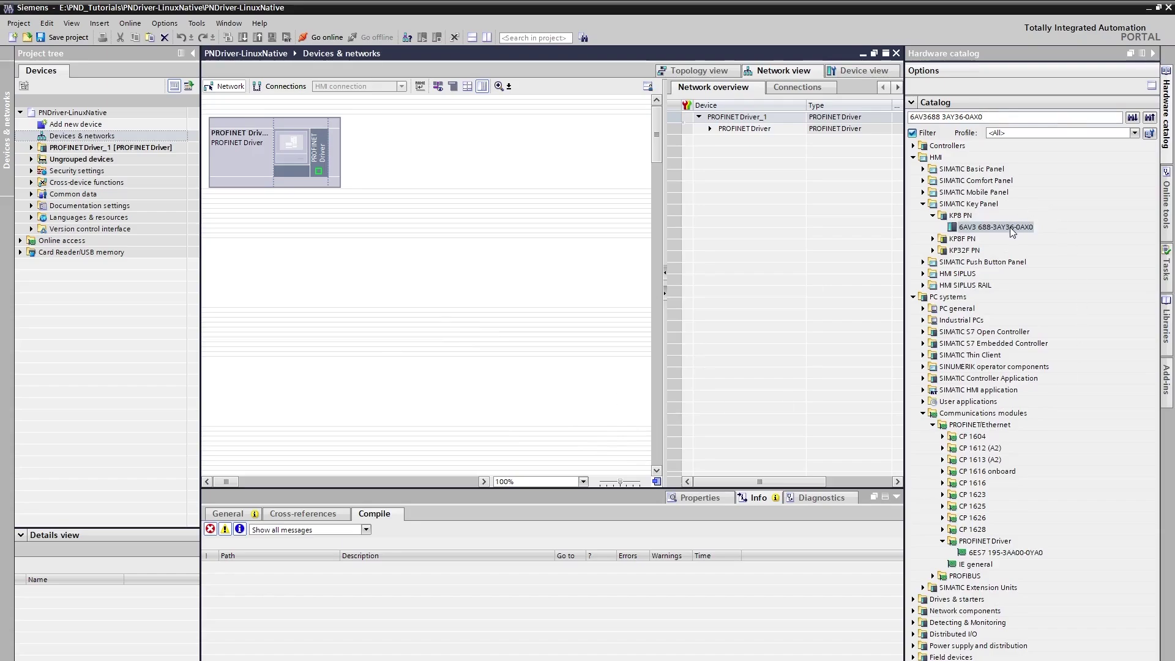
pyautogui.doubleClick(1011, 226)
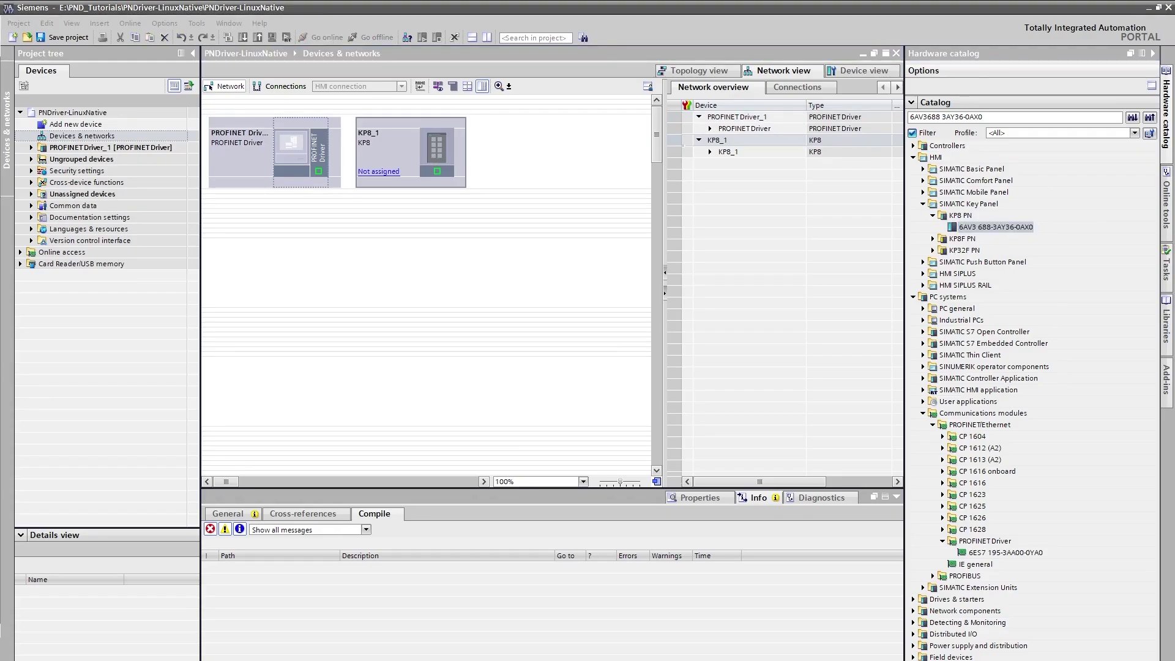
pyautogui.click(1003, 117)
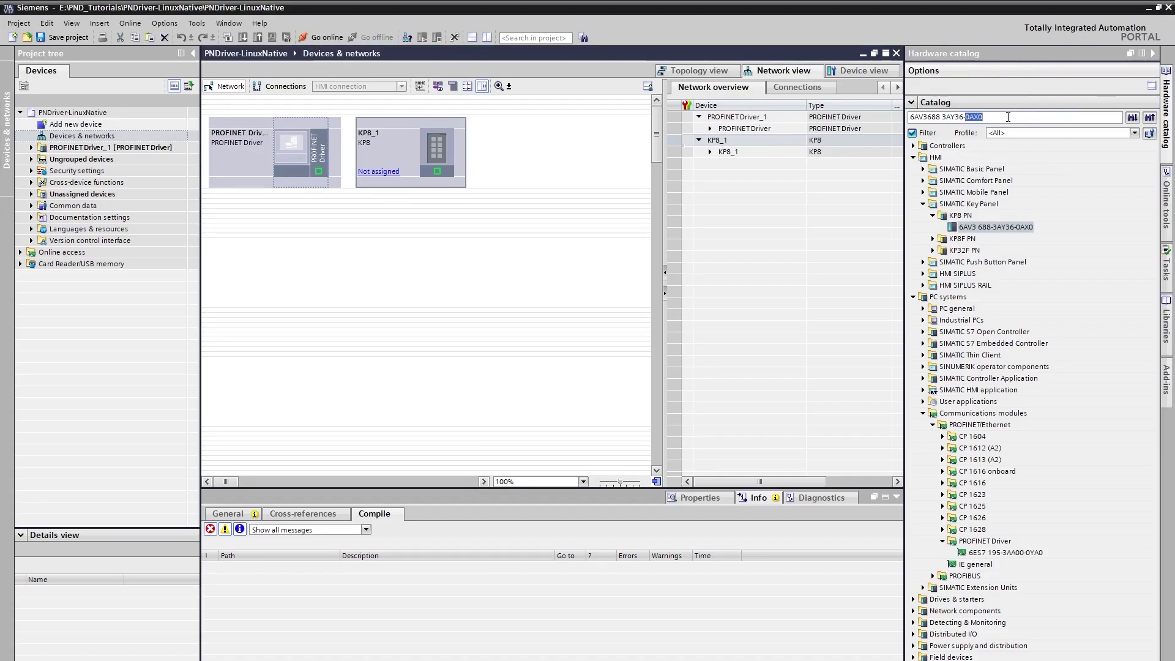
# Search for 6ES7155-6AU01-0CN0, place the IM 155-6 PN HF as IO device_1, and open its device view.
pyautogui.tripleClick(1008, 116)
pyautogui.write('6ES7155 6AU01-0CN0')
pyautogui.press('Return')
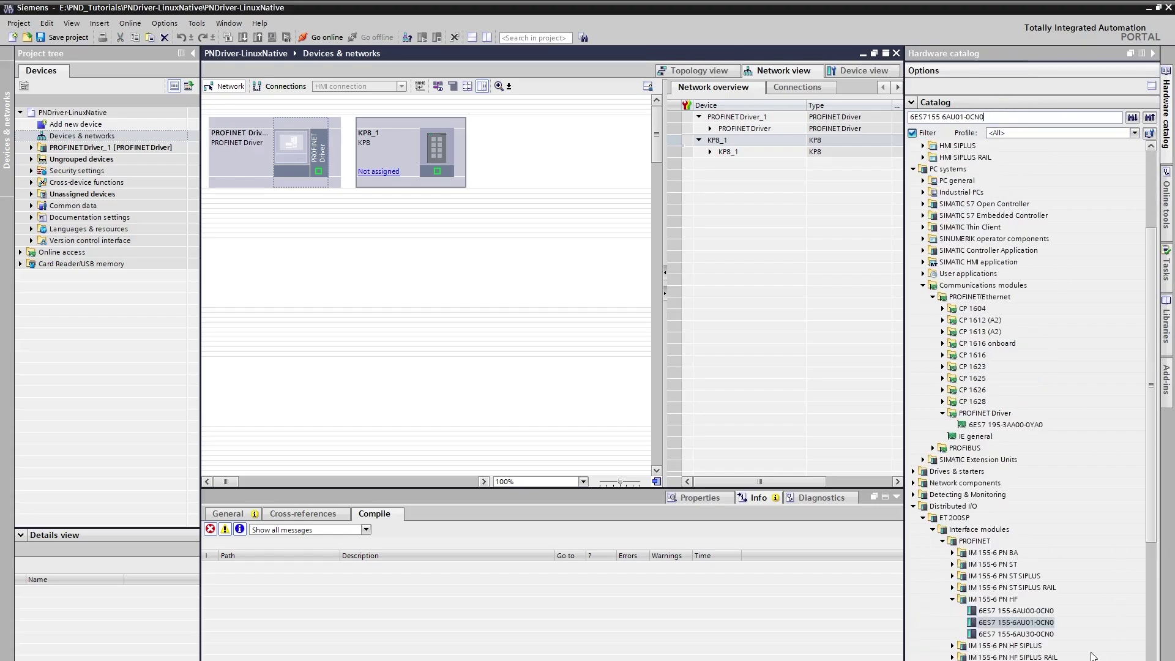
pyautogui.click(1037, 623)
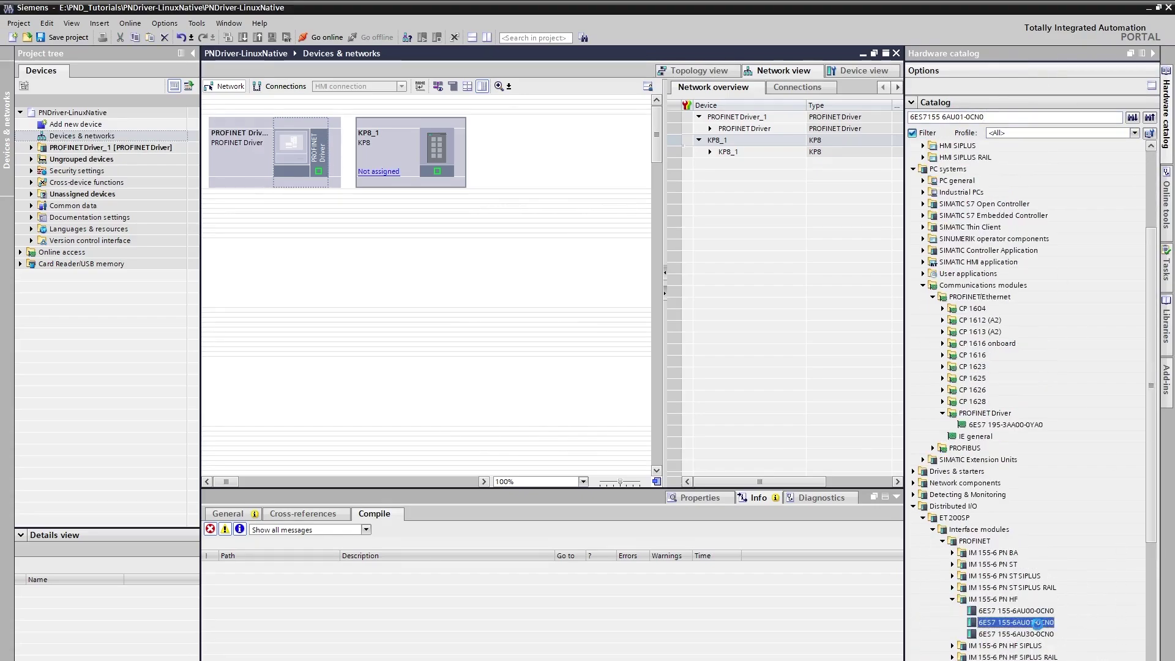
pyautogui.moveTo(1038, 623); pyautogui.dragTo(569, 132)
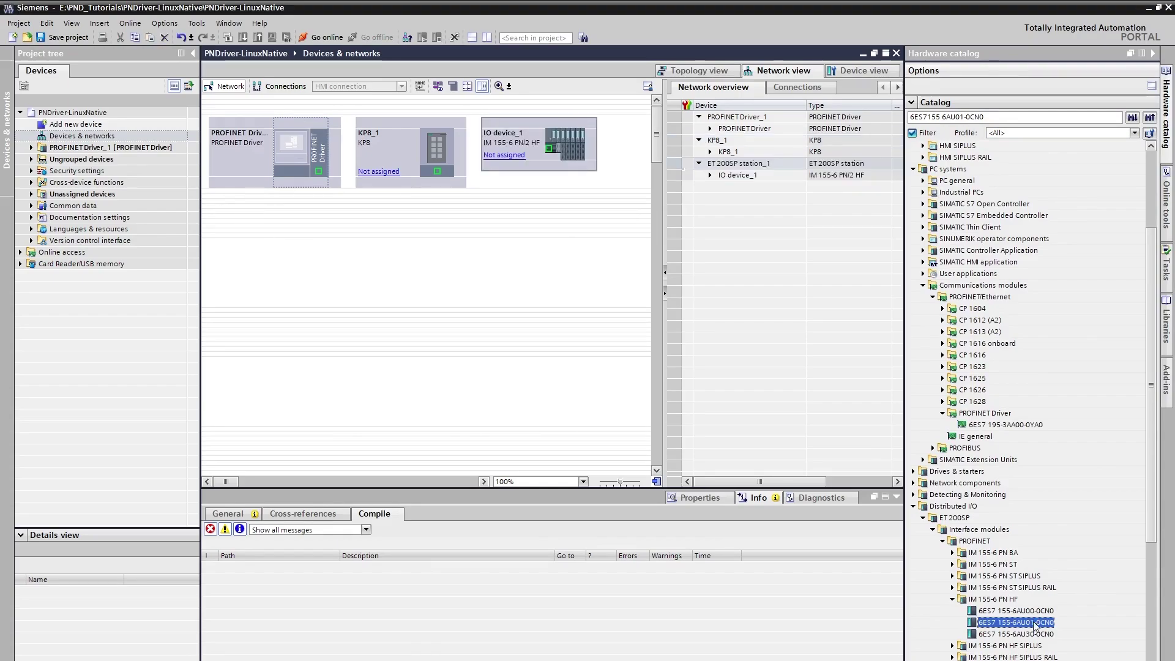
pyautogui.doubleClick(570, 133)
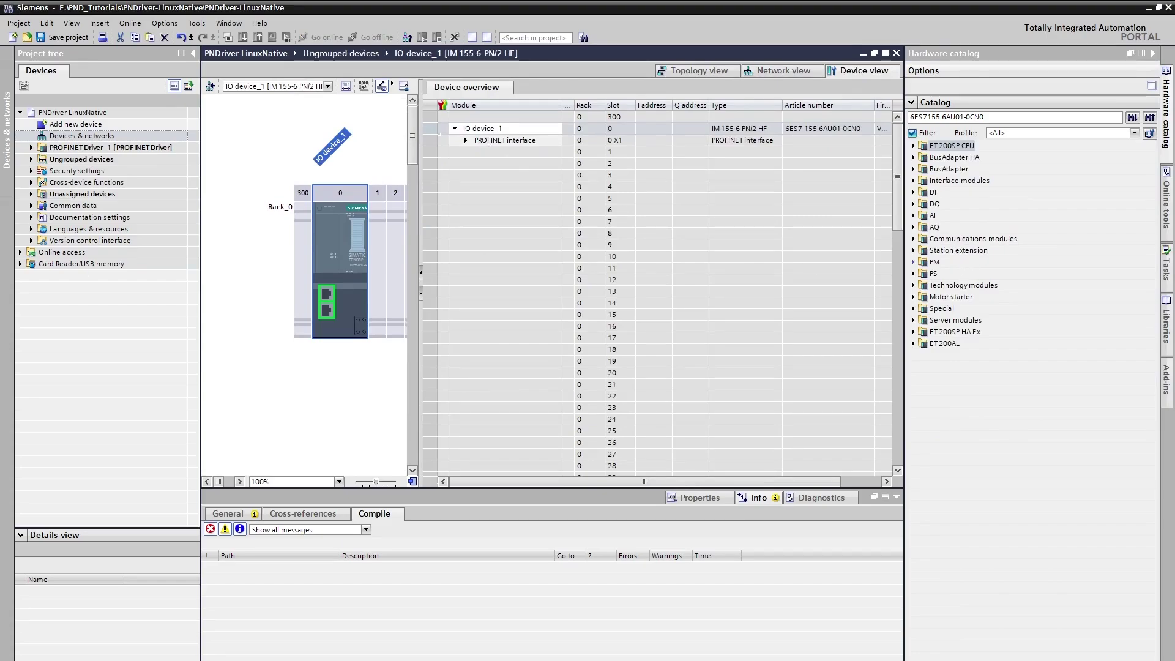
# Search for the DI article number and insert the DI 8x24VDC HF module into slot 1.
pyautogui.hotkey('ctrl', 'a')
pyautogui.write('6ES7131 6BF00-0CA0')
pyautogui.click(1025, 119)
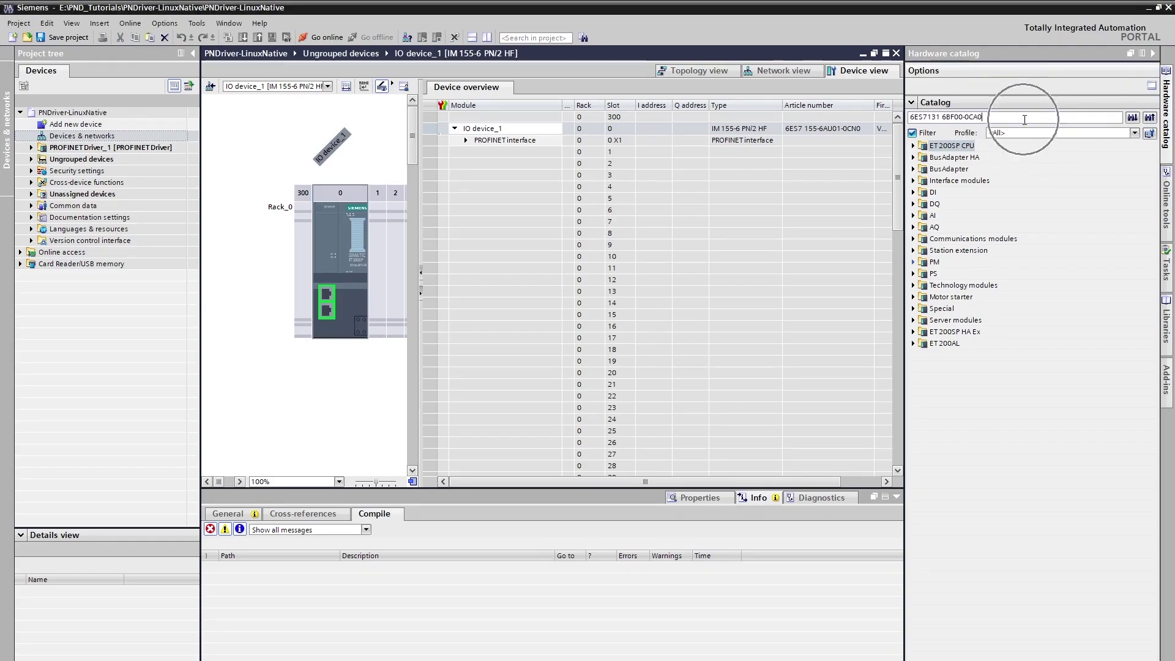
pyautogui.press('Return')
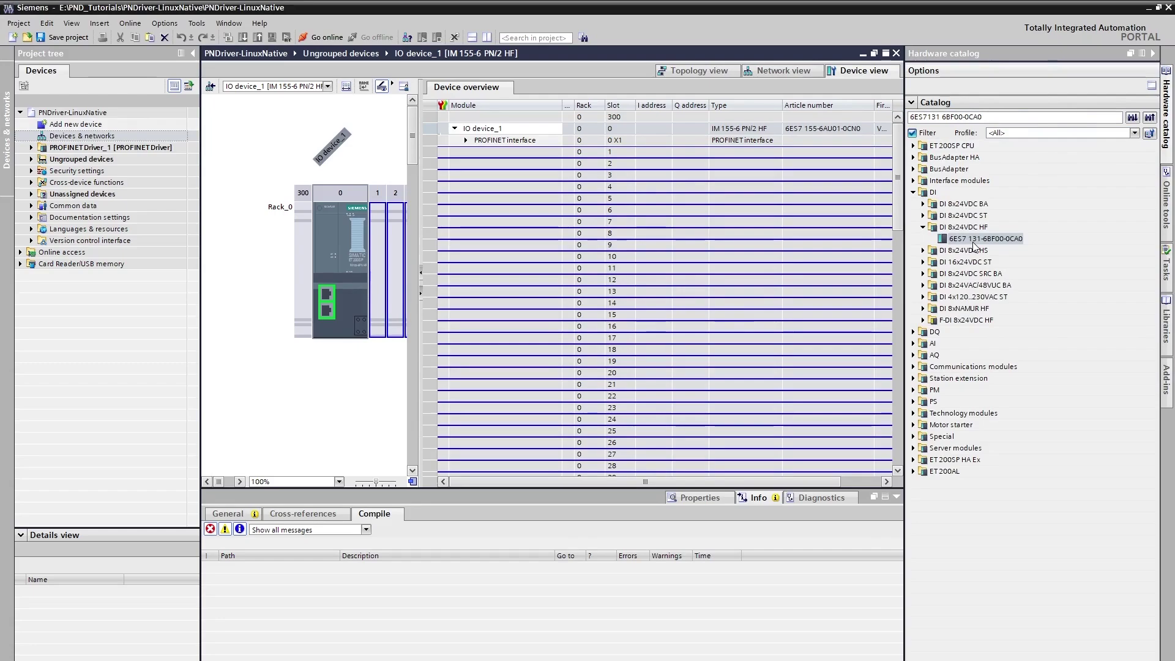
pyautogui.doubleClick(975, 240)
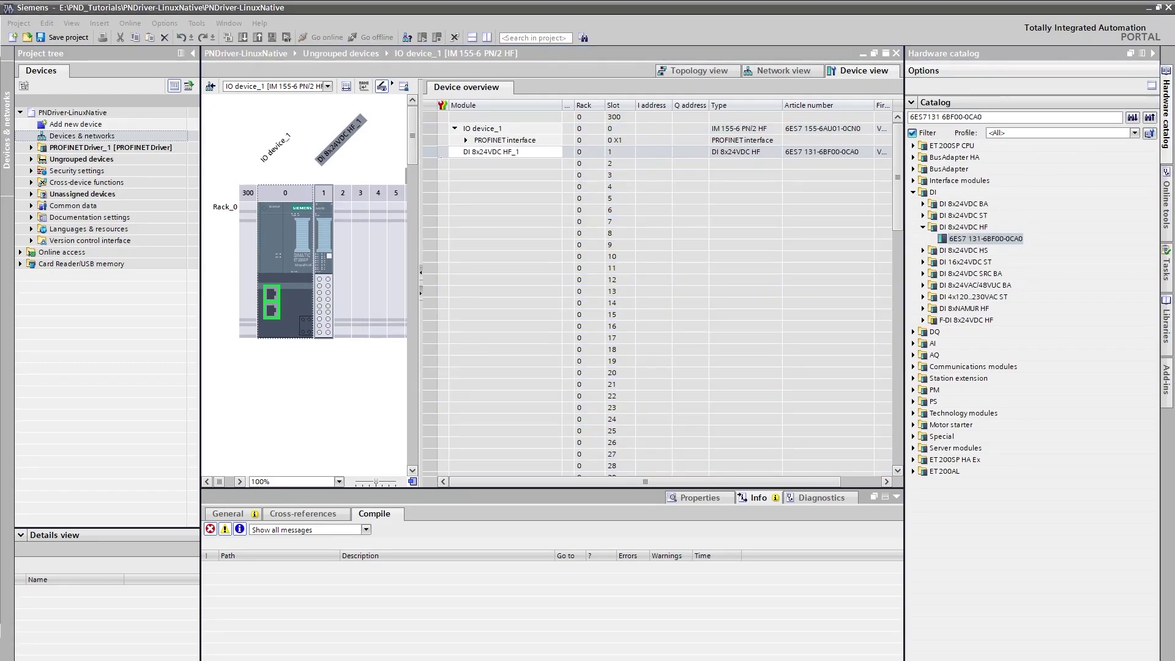
# Search for the DQ article number and insert the DQ 8x24VDC/0.5A HF module into slot 2.
pyautogui.click(1016, 120)
pyautogui.write('6ES7132 6BF00-0CA0')
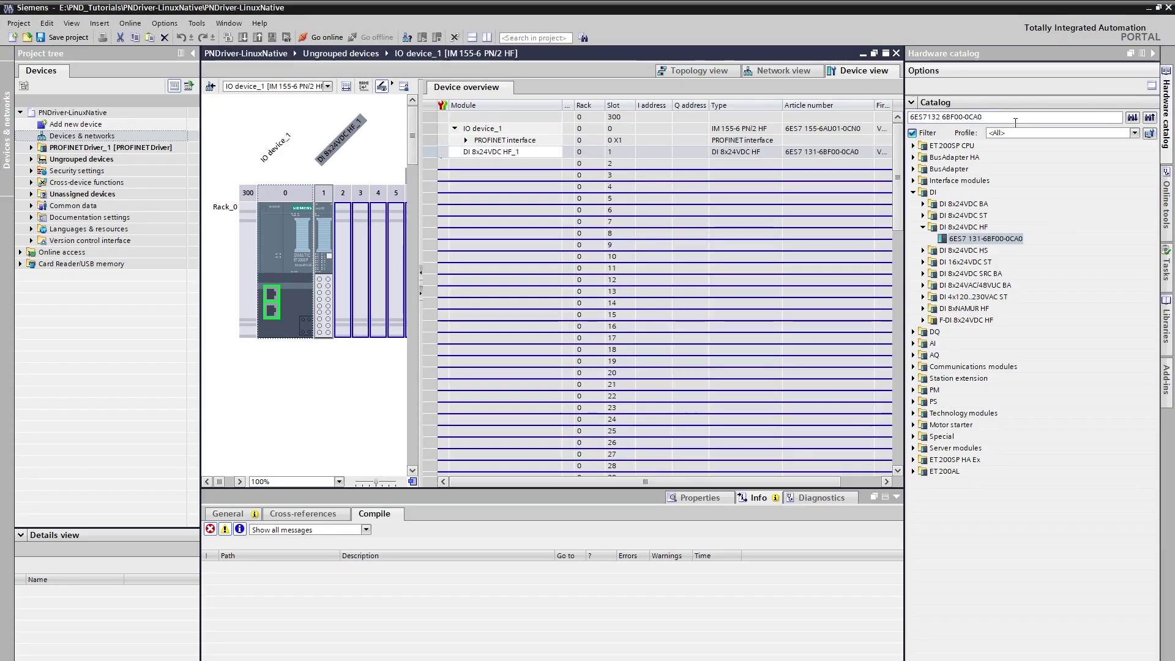
pyautogui.press('Return')
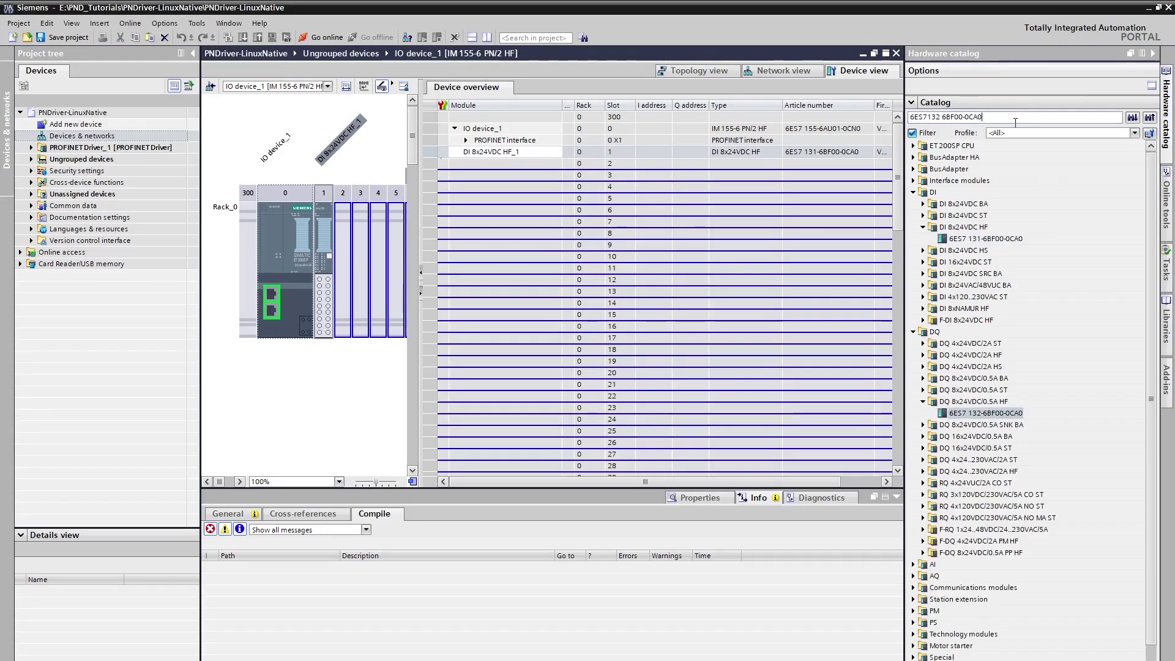
pyautogui.doubleClick(1002, 414)
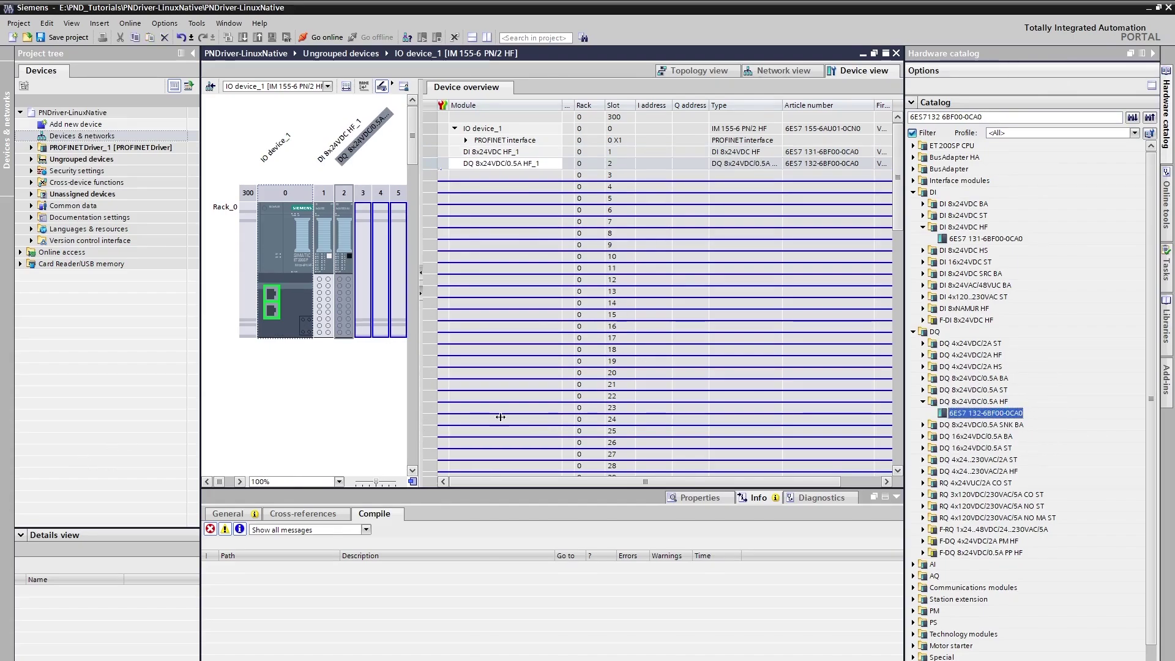
# Insert a server module from the Server modules catalog group into slot 3.
pyautogui.moveTo(501, 417); pyautogui.dragTo(593, 417)
pyautogui.click(326, 308)
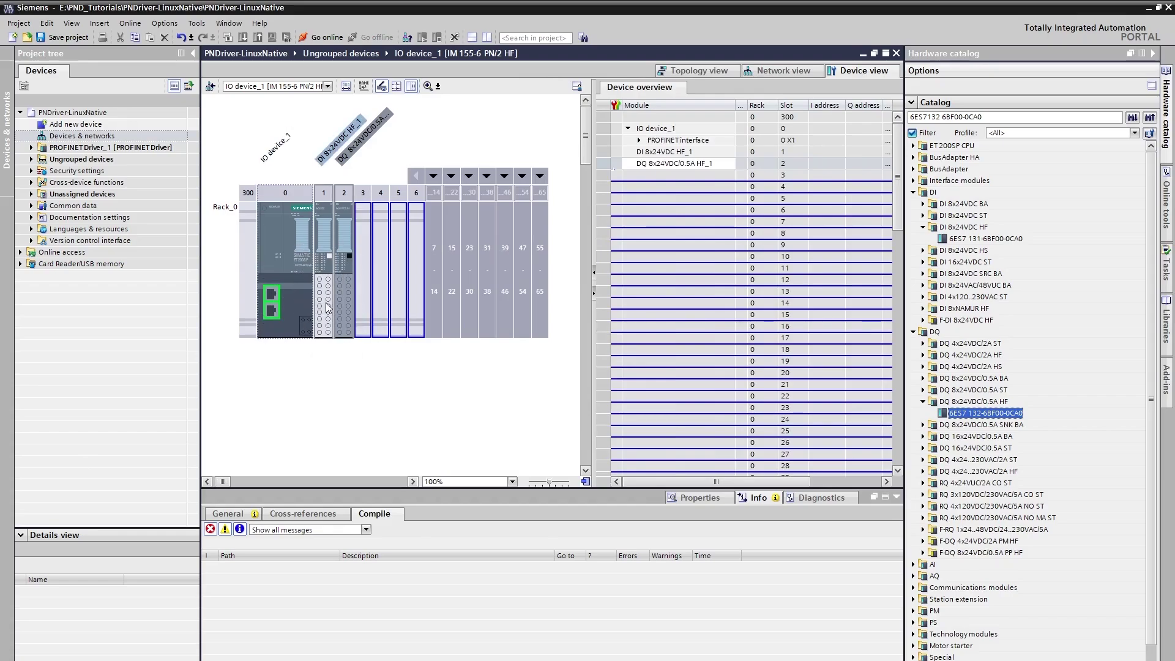
pyautogui.click(343, 306)
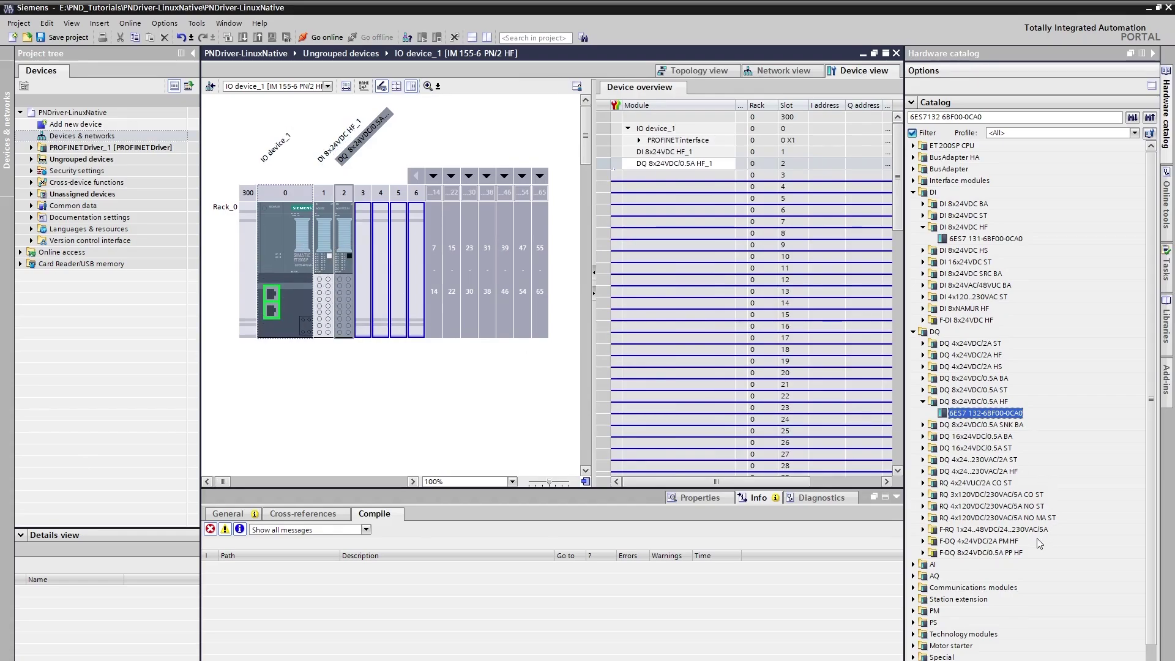
pyautogui.scroll(-1, 1039, 544)
pyautogui.click(914, 646)
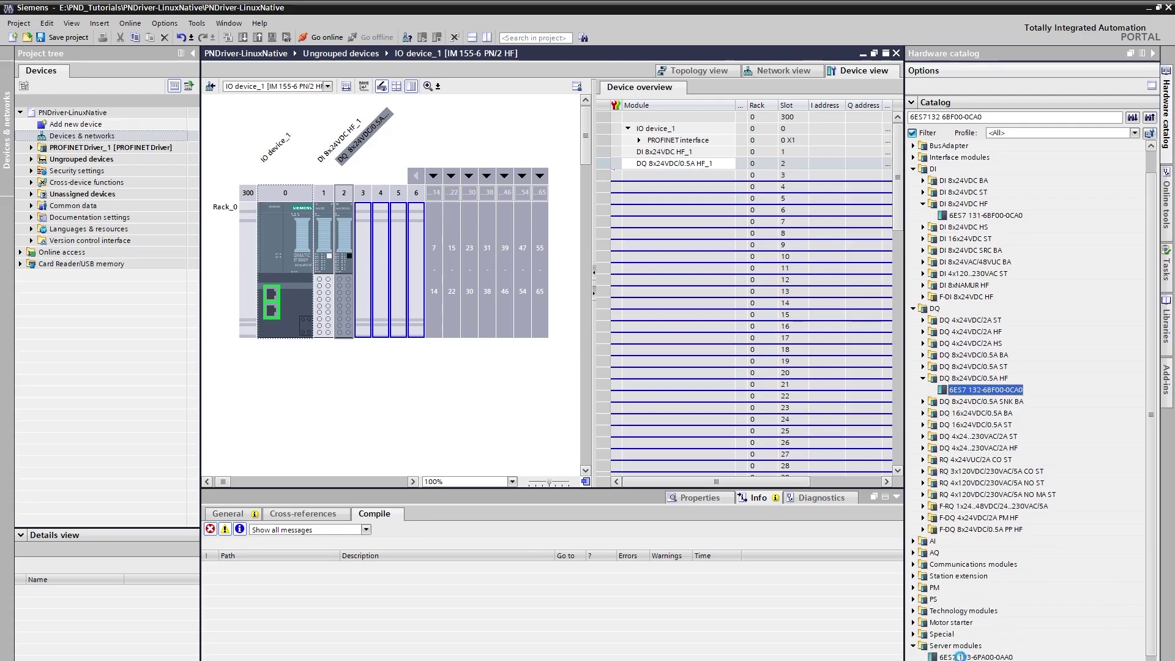
pyautogui.doubleClick(960, 657)
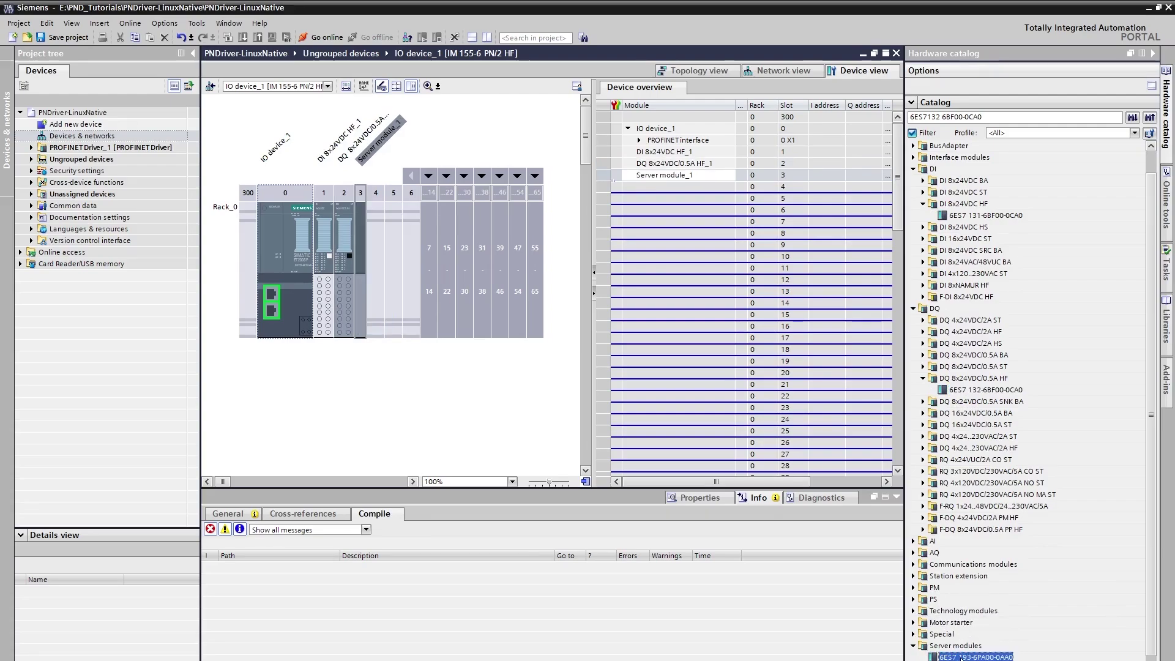
# In network view, assign KP8_1 and IO device_1 to PROFINET Driver_1's PROFINET interface as IO controller.
pyautogui.click(804, 72)
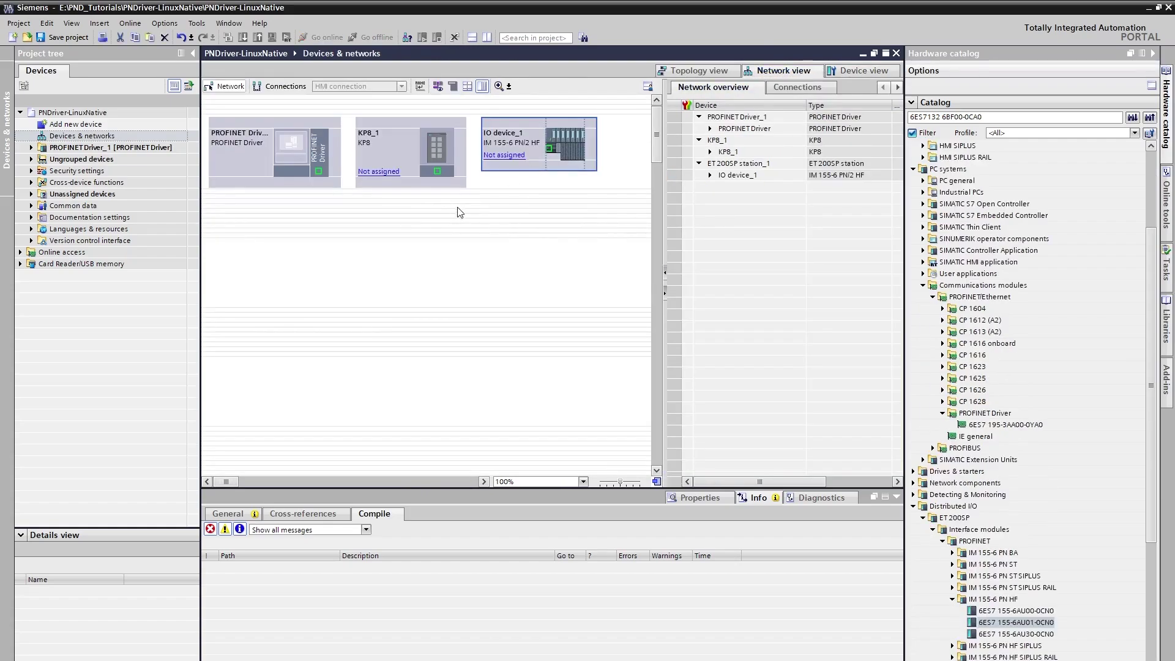
pyautogui.click(393, 171)
pyautogui.click(392, 172)
pyautogui.click(410, 185)
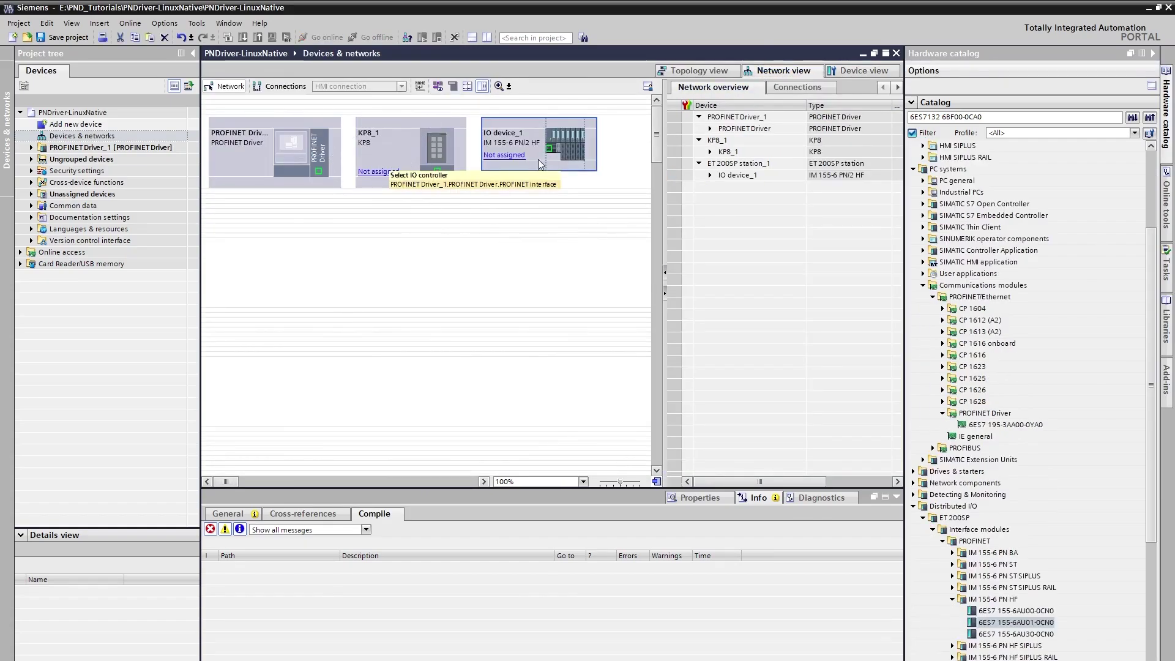
pyautogui.click(513, 156)
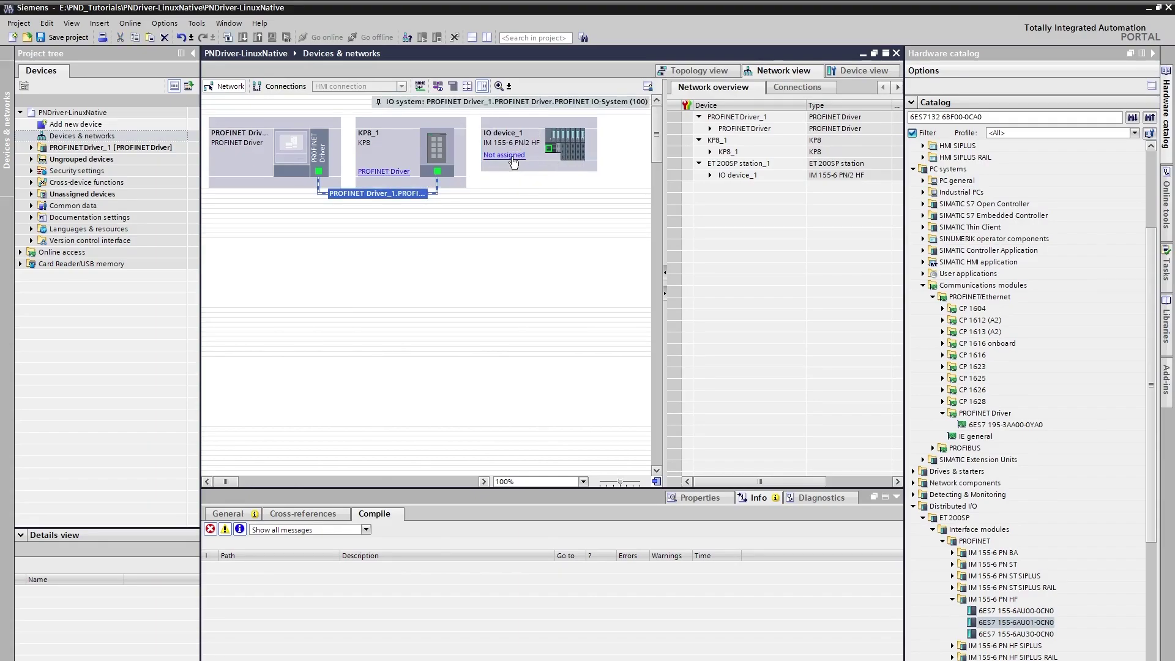
pyautogui.click(521, 169)
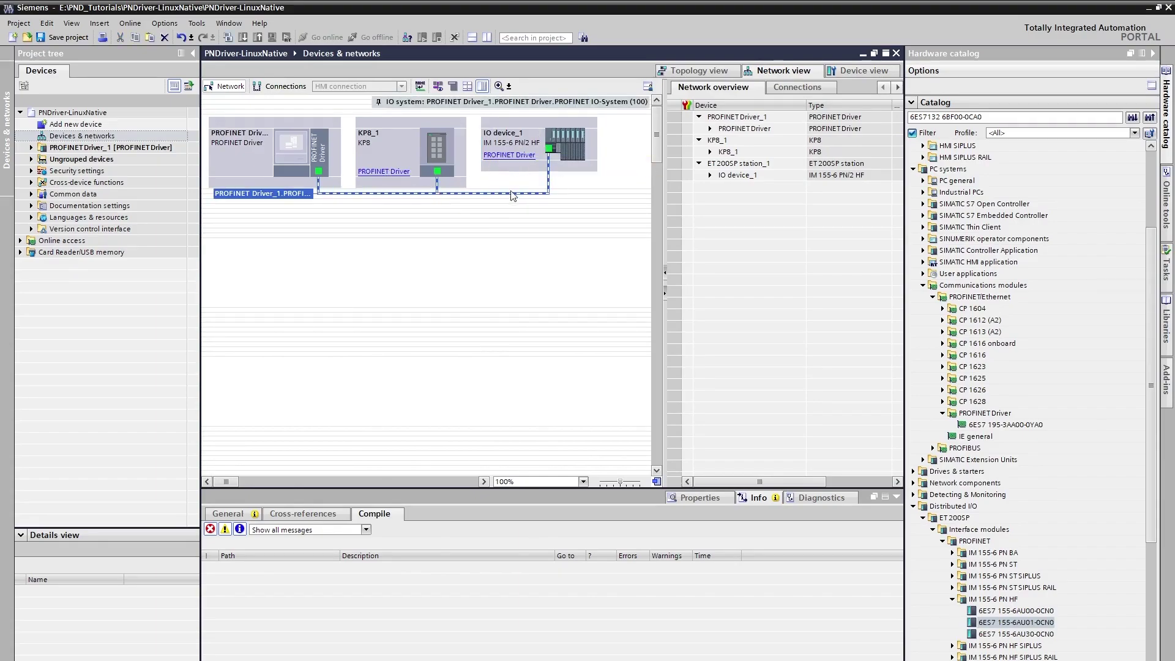
pyautogui.click(461, 316)
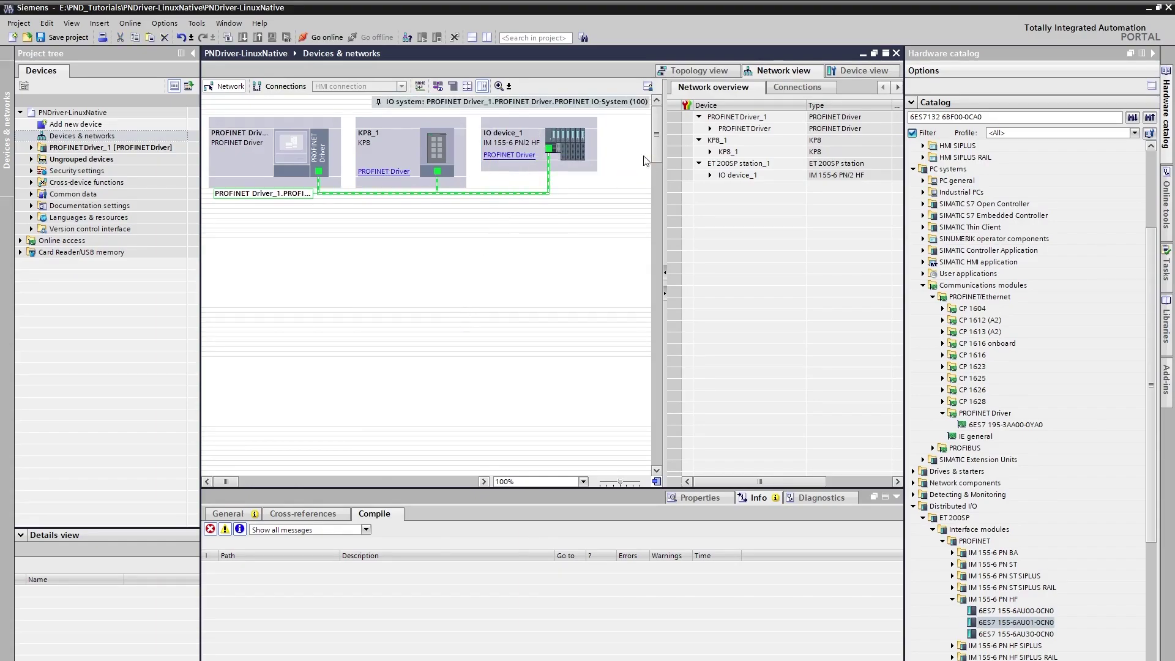
# In topology view, cable PROFINET Driver_1's port to KP8_1 and KP8_1's other port to IO device_1.
pyautogui.click(715, 71)
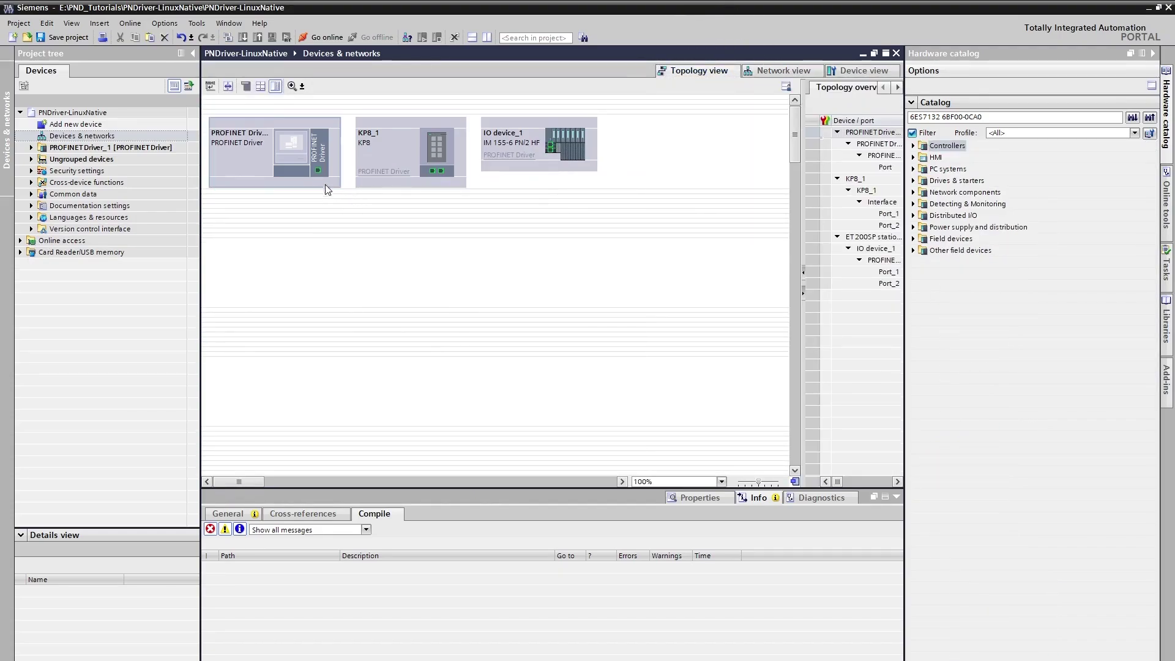
pyautogui.moveTo(318, 169); pyautogui.dragTo(550, 147)
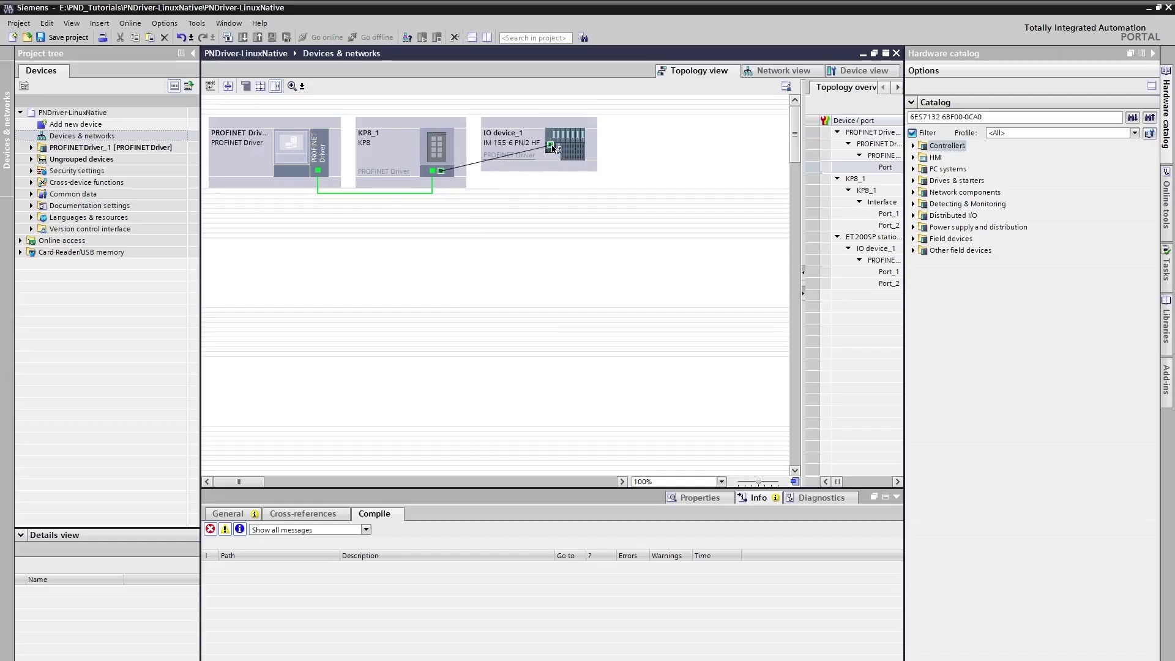
pyautogui.moveTo(553, 148); pyautogui.dragTo(550, 146)
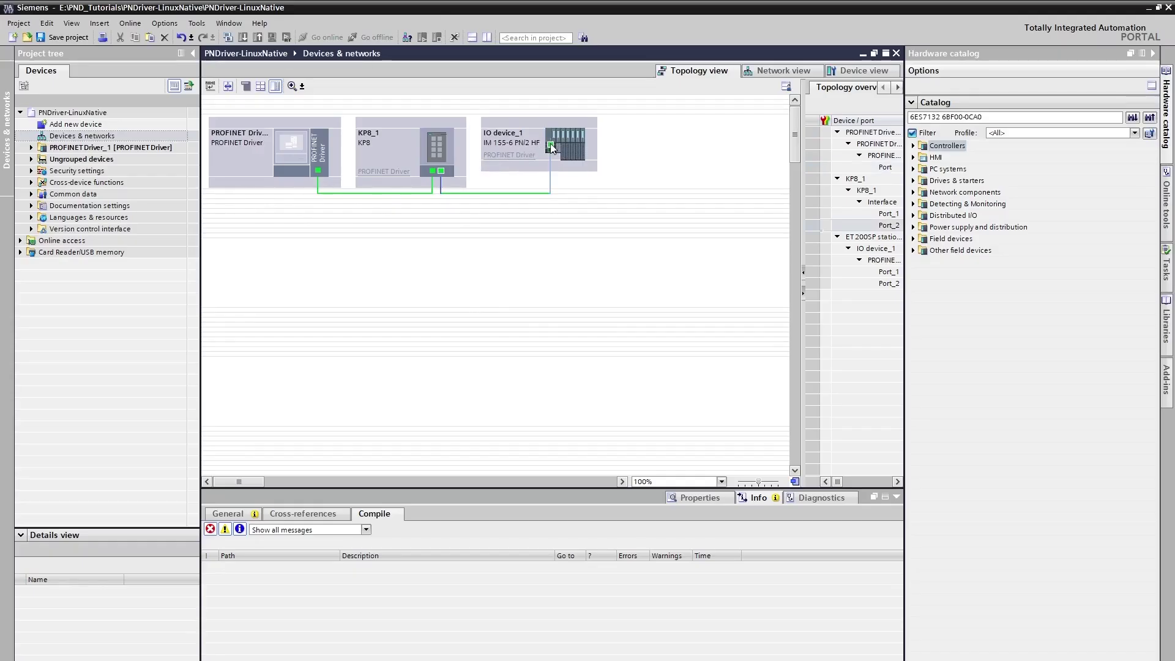
pyautogui.click(773, 74)
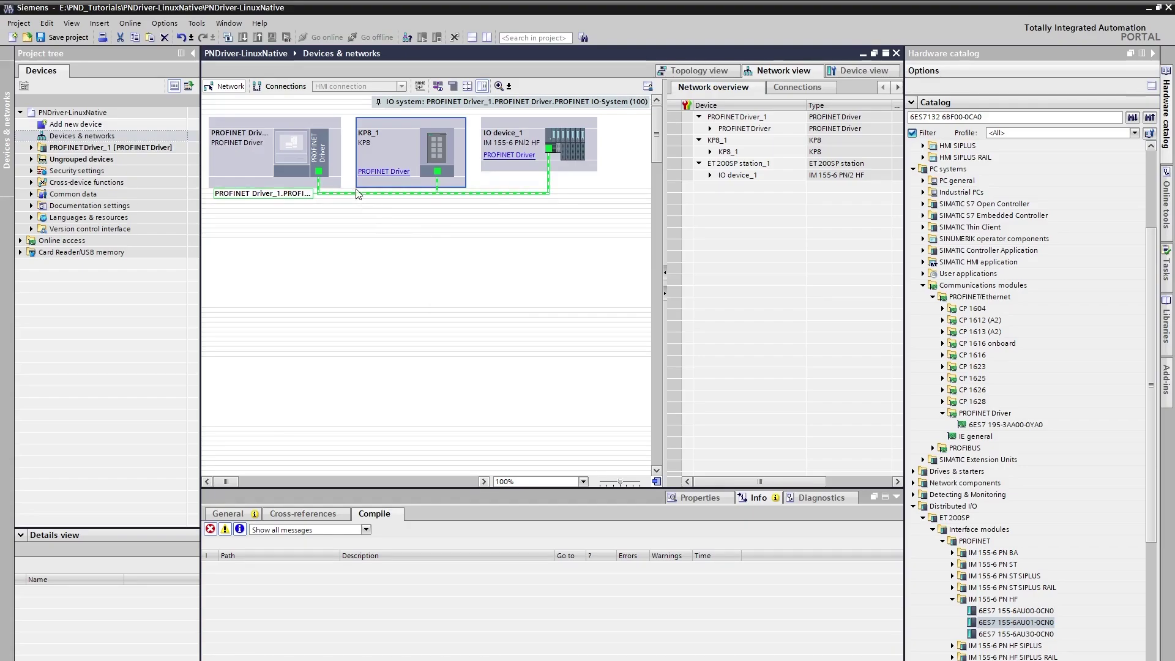
# Show the Ethernet address settings of PROFINET Driver_1's X1 interface.
pyautogui.click(318, 171)
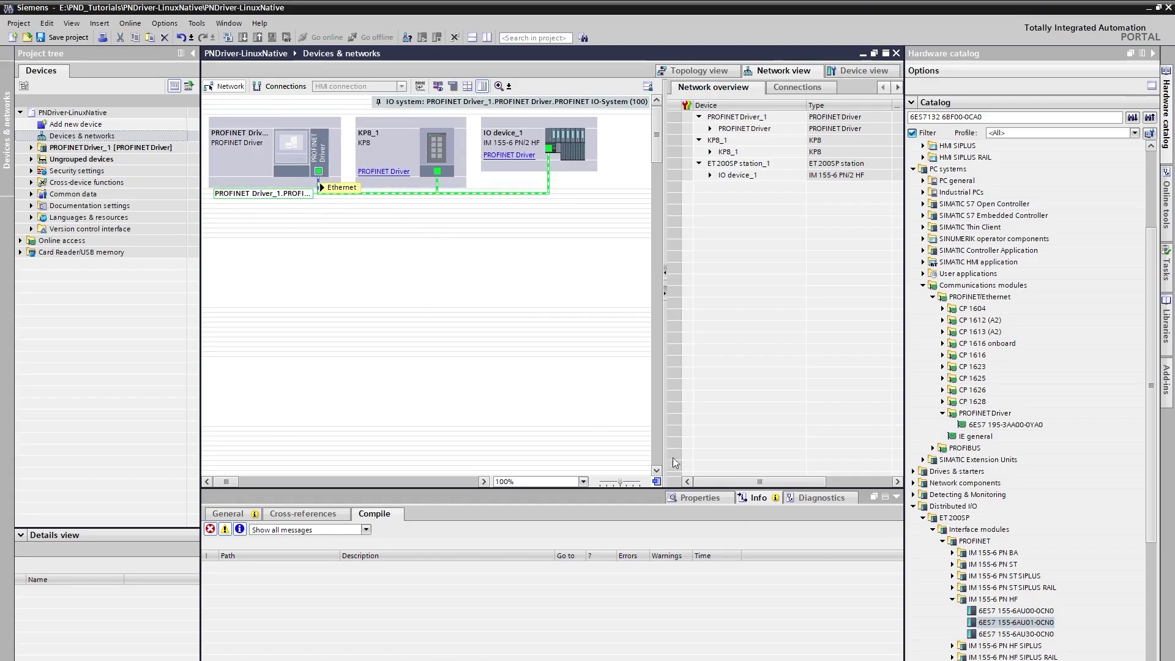
pyautogui.click(703, 499)
pyautogui.click(242, 551)
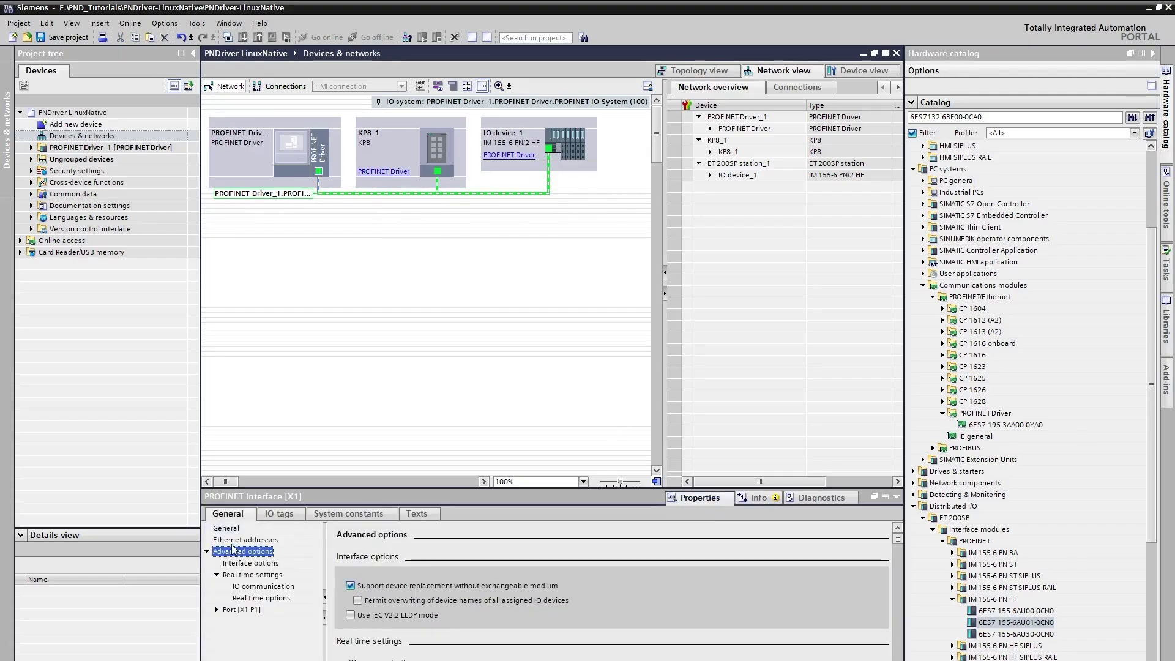
pyautogui.click(245, 540)
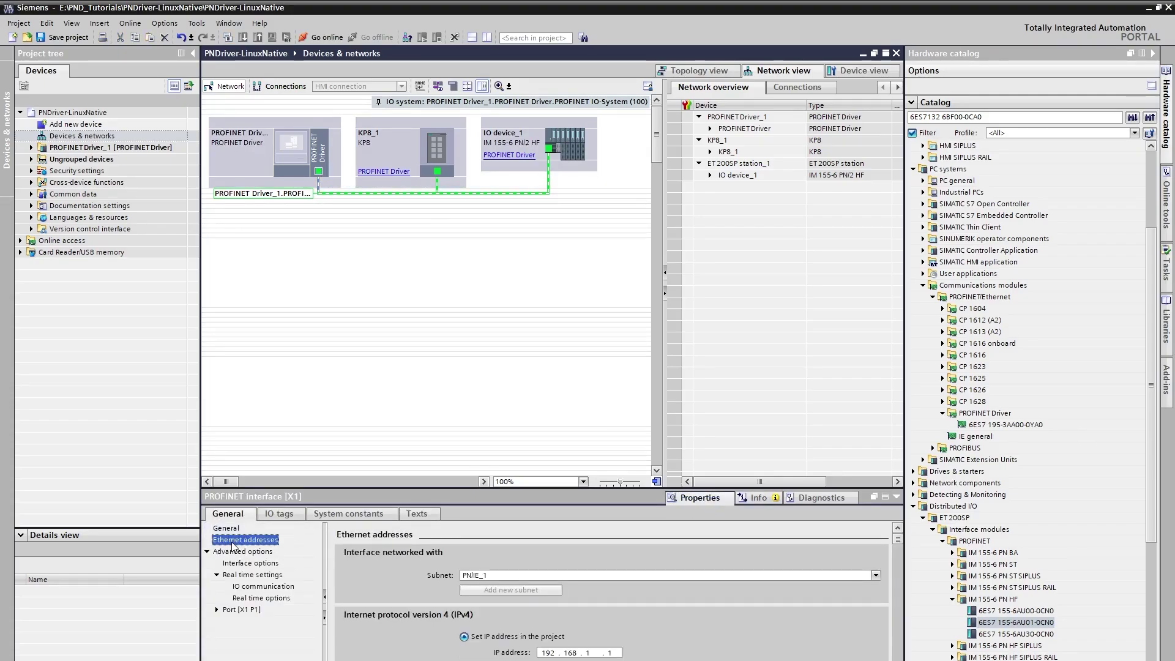
pyautogui.scroll(-3, 567, 616)
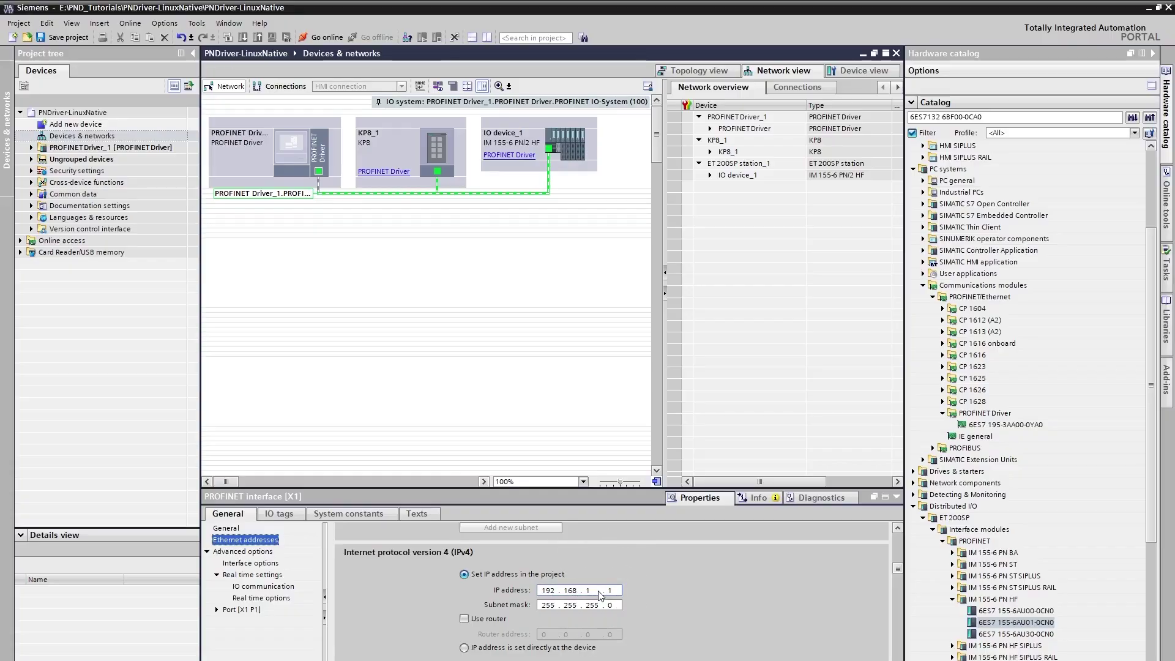
# Change the IP address's third octet to 10, giving 192.168.10.1 with mask 255.255.255.0.
pyautogui.doubleClick(595, 592)
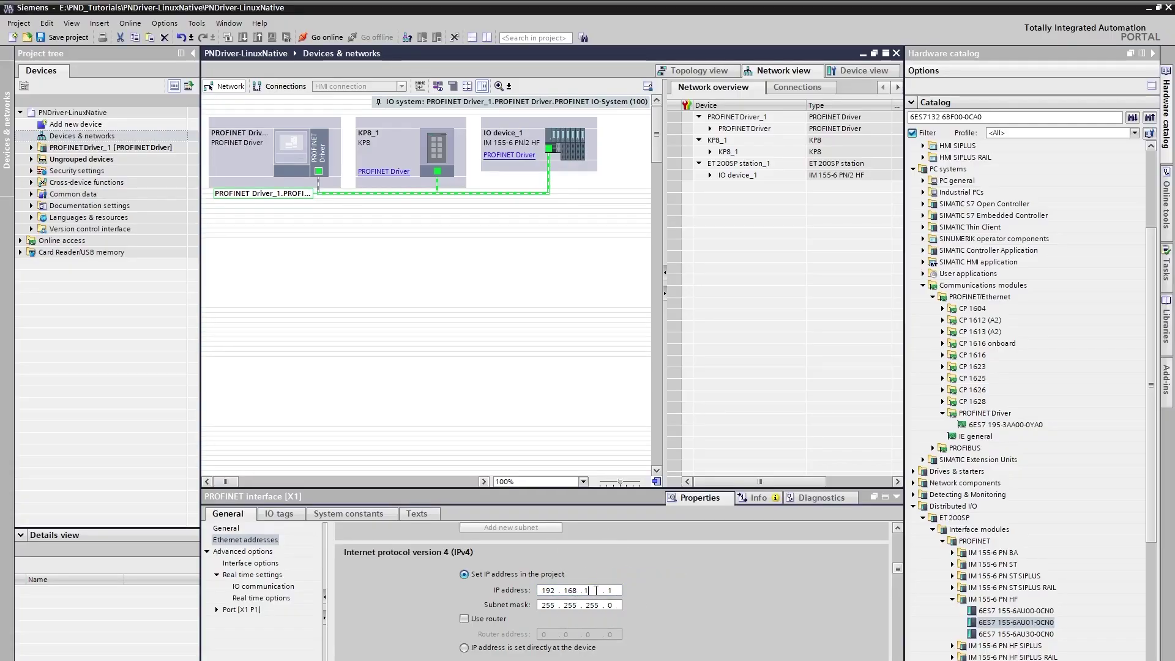
pyautogui.write('0')
pyautogui.press('Return')
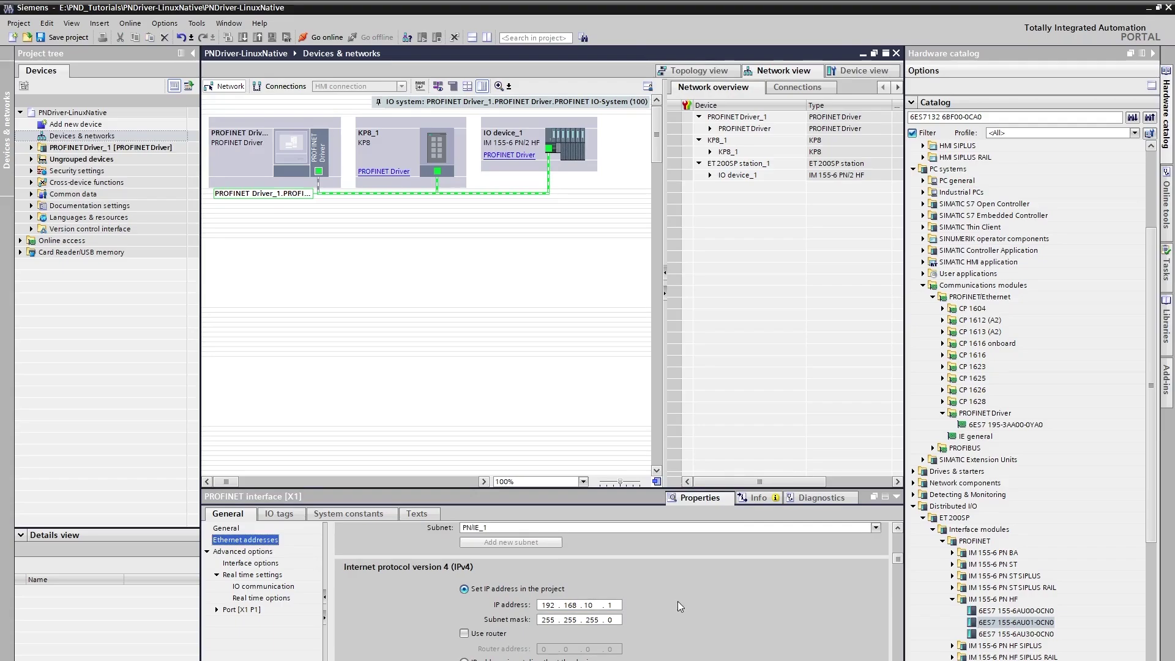
pyautogui.scroll(-3, 678, 601)
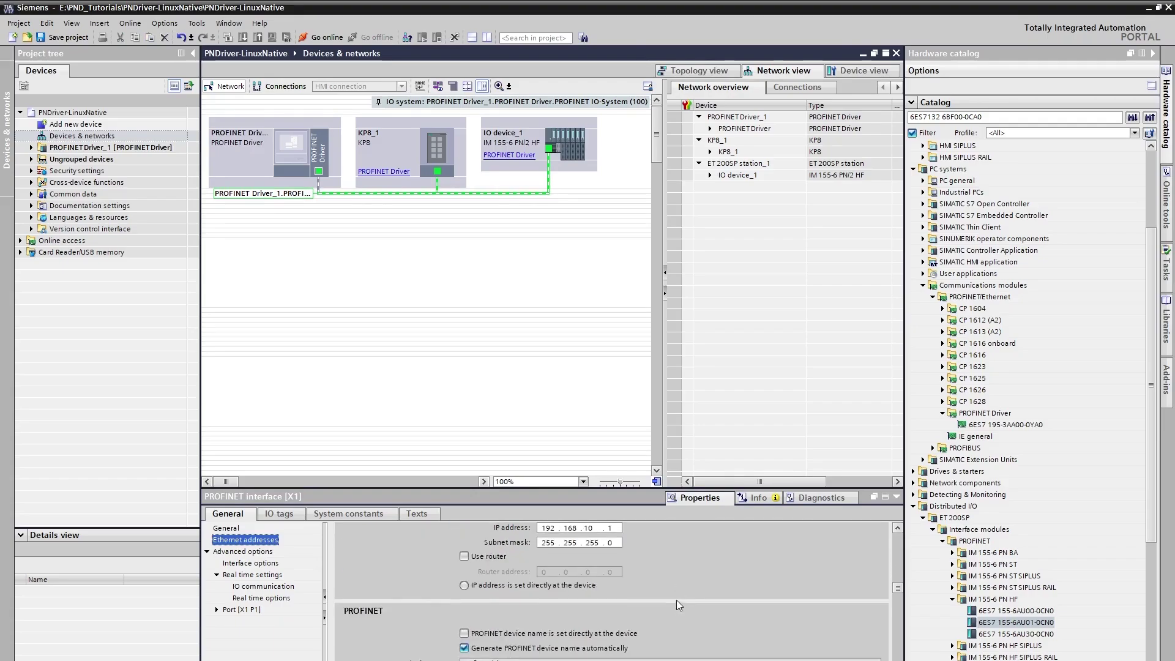
pyautogui.scroll(-1, 672, 599)
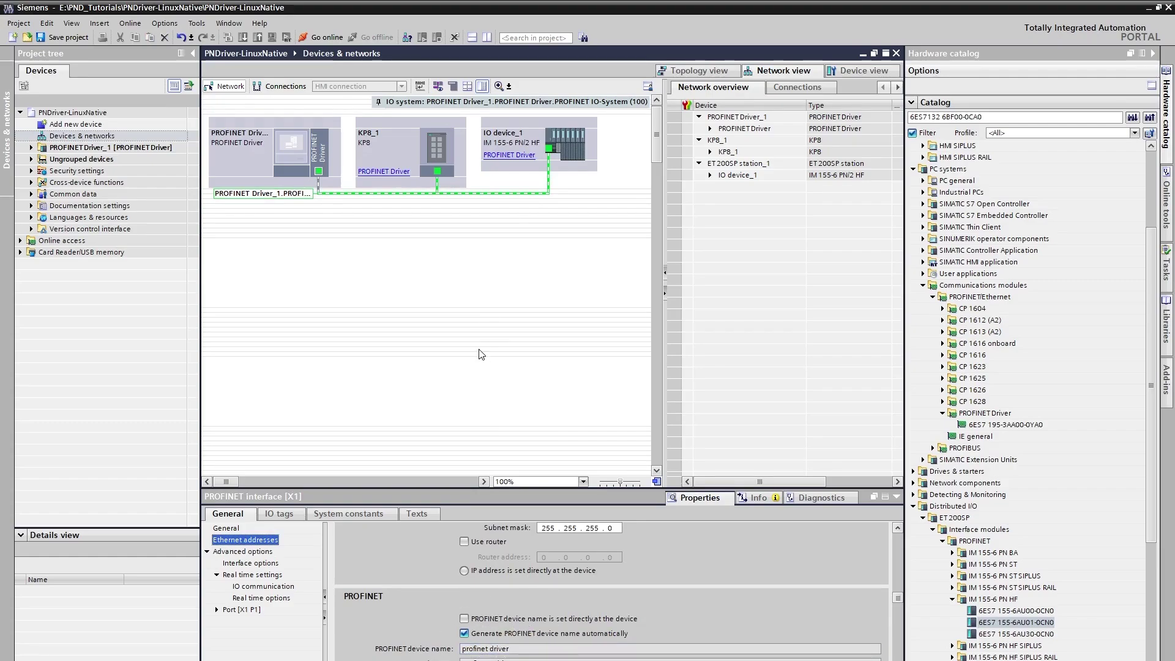
pyautogui.click(438, 171)
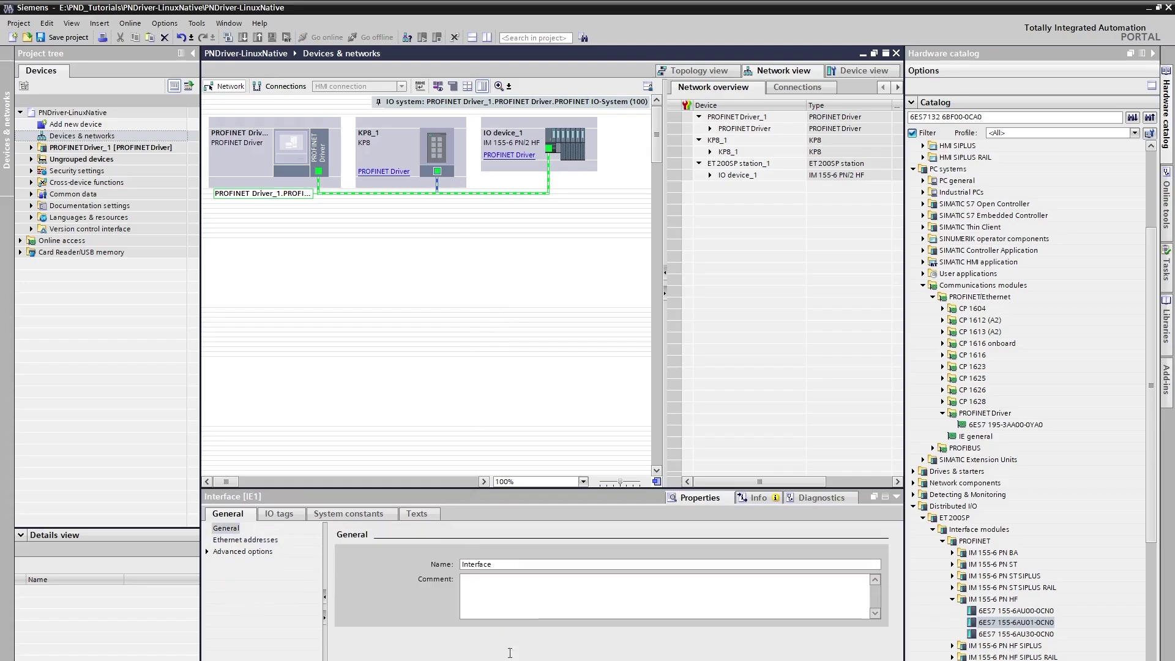
# Check KP8_1's Ethernet addresses: IP 192.168.10.2 on subnet PNIE_1.
pyautogui.click(221, 540)
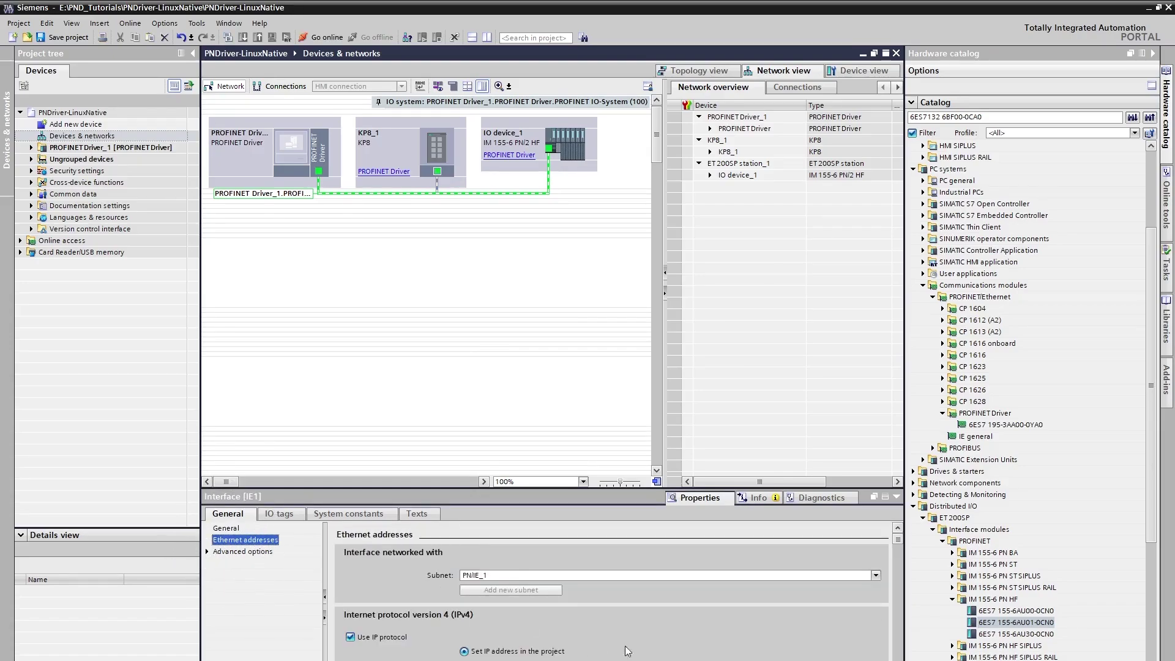
pyautogui.scroll(-4, 618, 624)
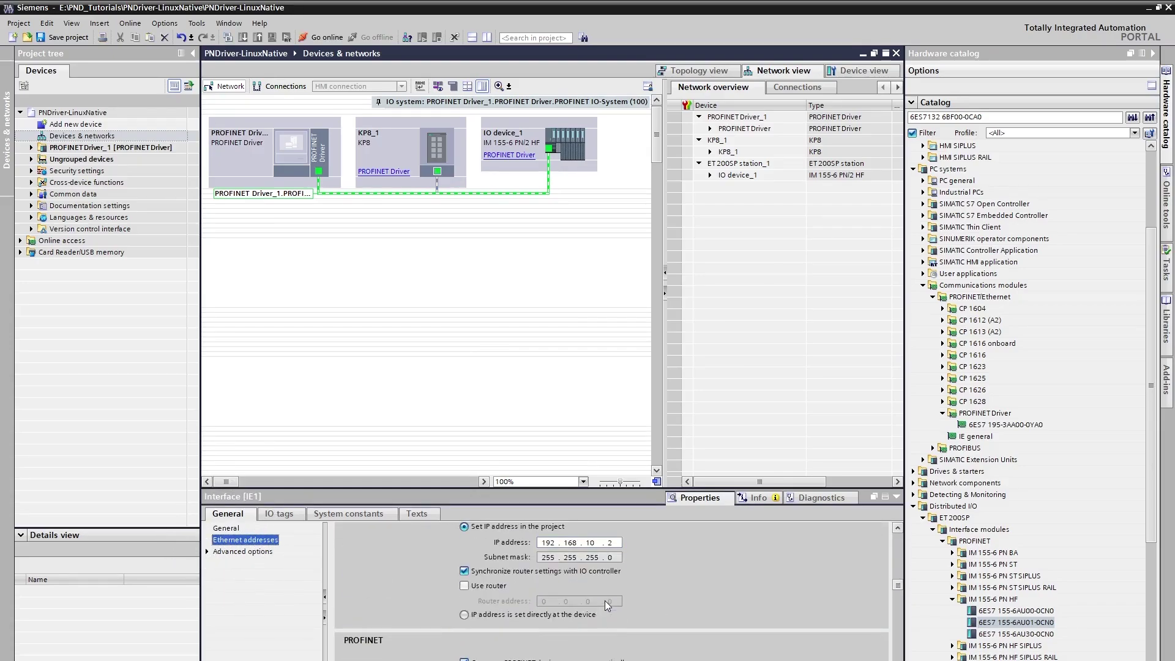
pyautogui.scroll(-2, 606, 603)
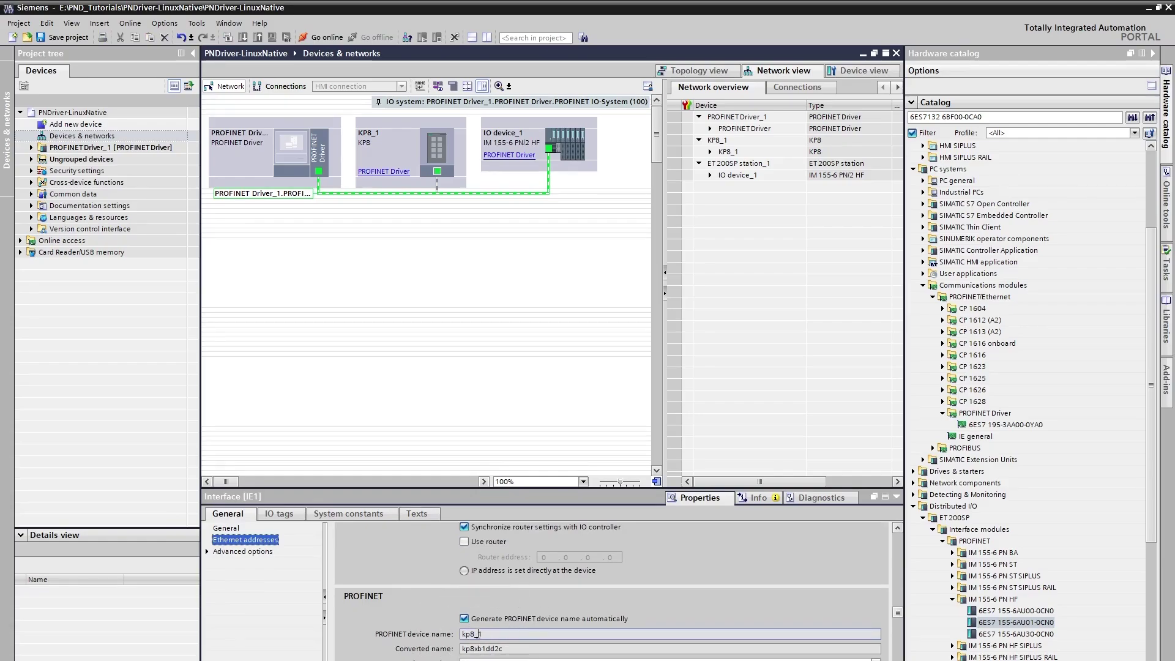
# Check IO device_1's Ethernet addresses: IP 192.168.10.3 on subnet PNIE_1.
pyautogui.click(549, 148)
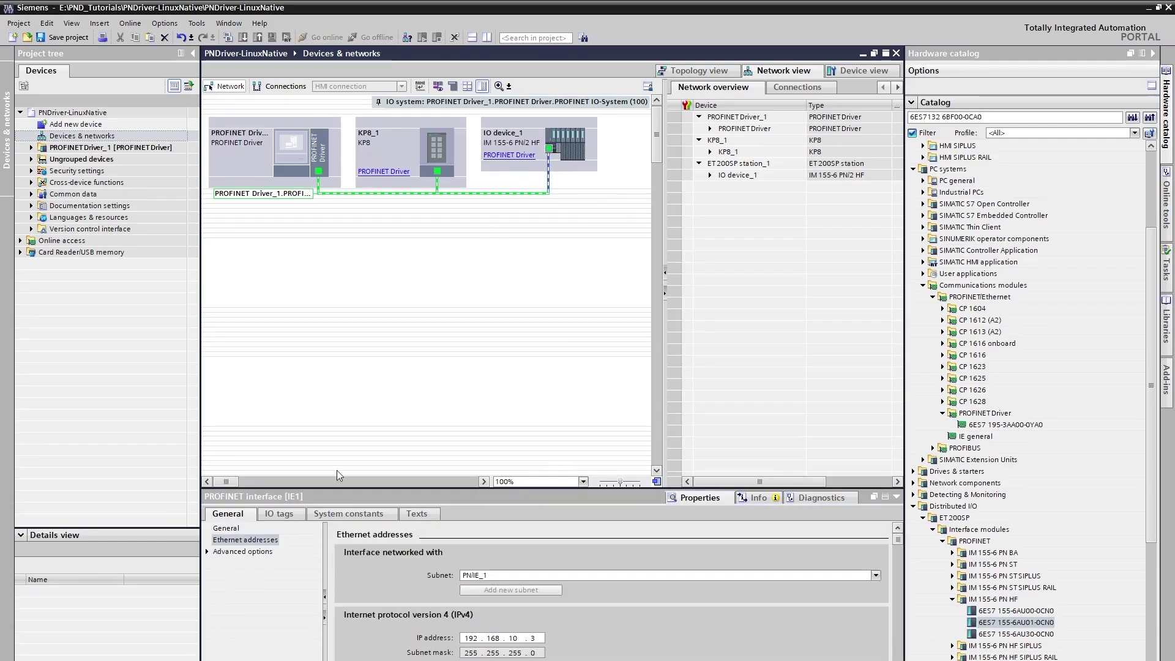
pyautogui.click(258, 542)
pyautogui.scroll(-4, 516, 604)
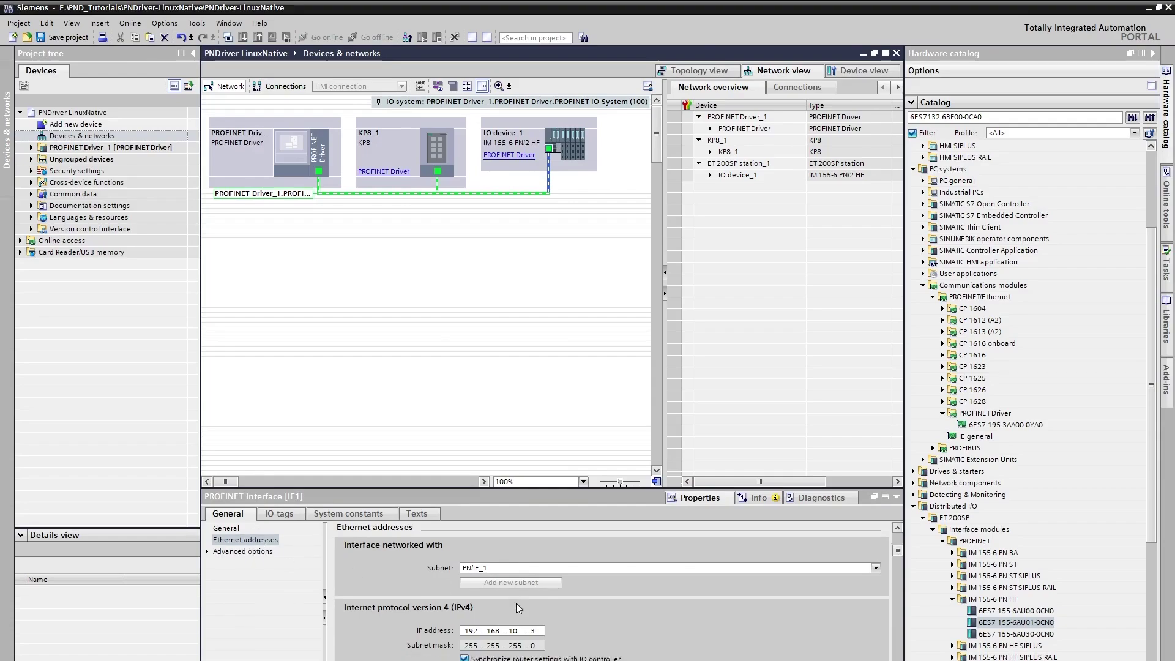
pyautogui.scroll(-1, 520, 571)
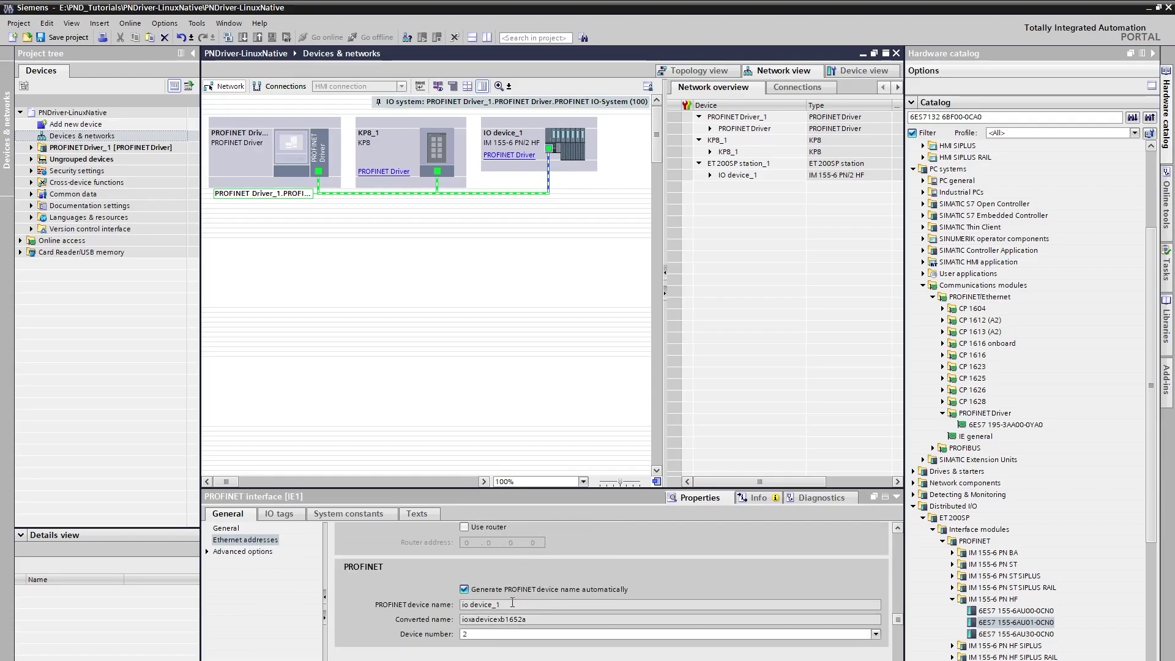
pyautogui.click(319, 174)
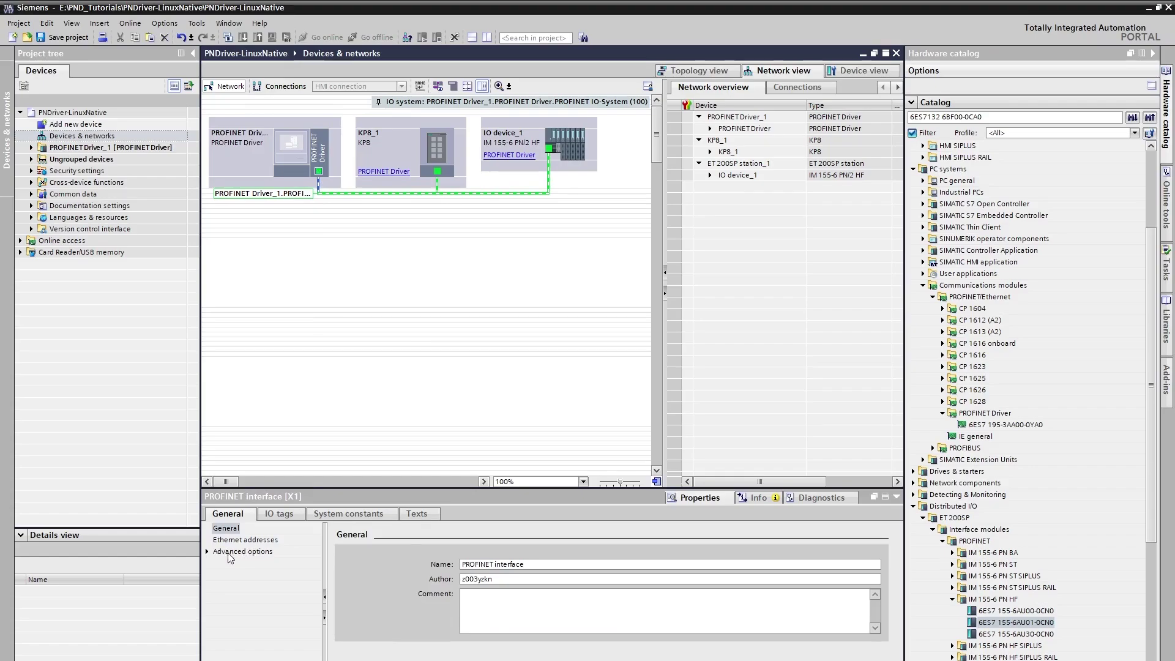
# Enable 'Permit overwriting of device names of all assigned IO devices' in the X1 interface's advanced options.
pyautogui.click(248, 551)
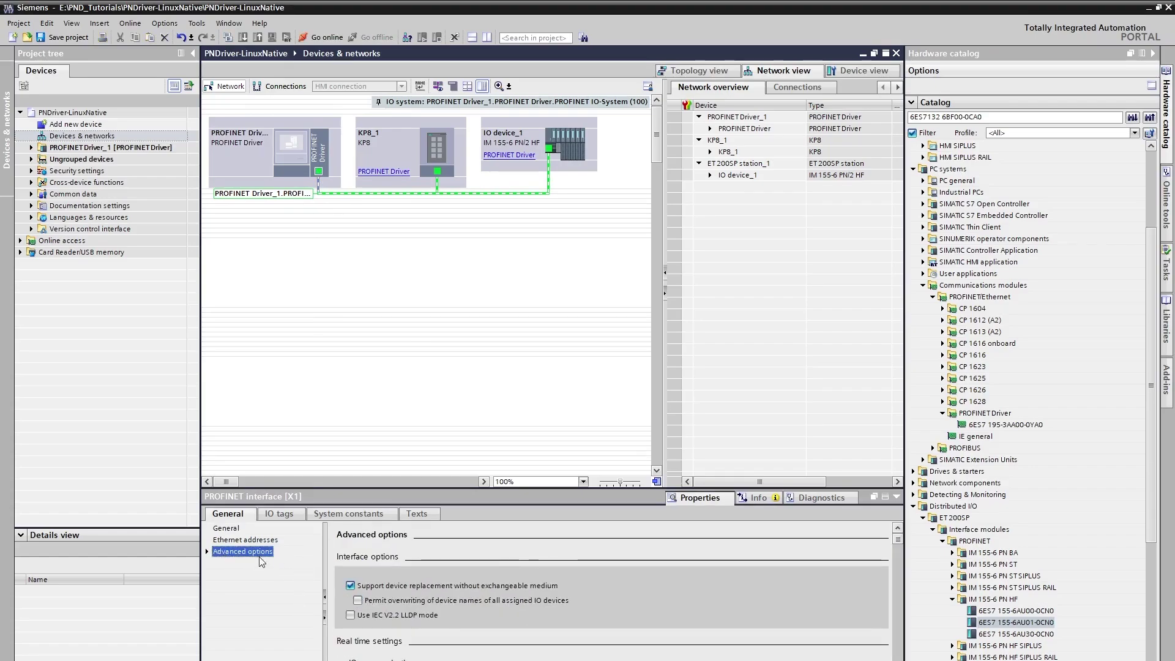
pyautogui.click(358, 601)
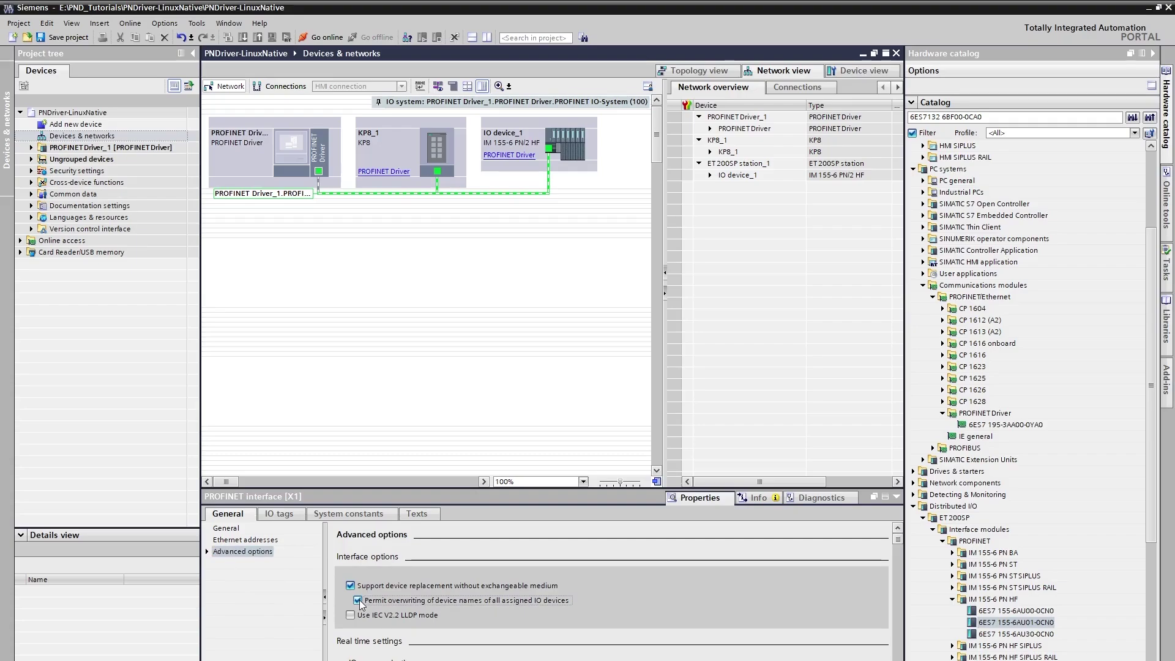
pyautogui.click(443, 147)
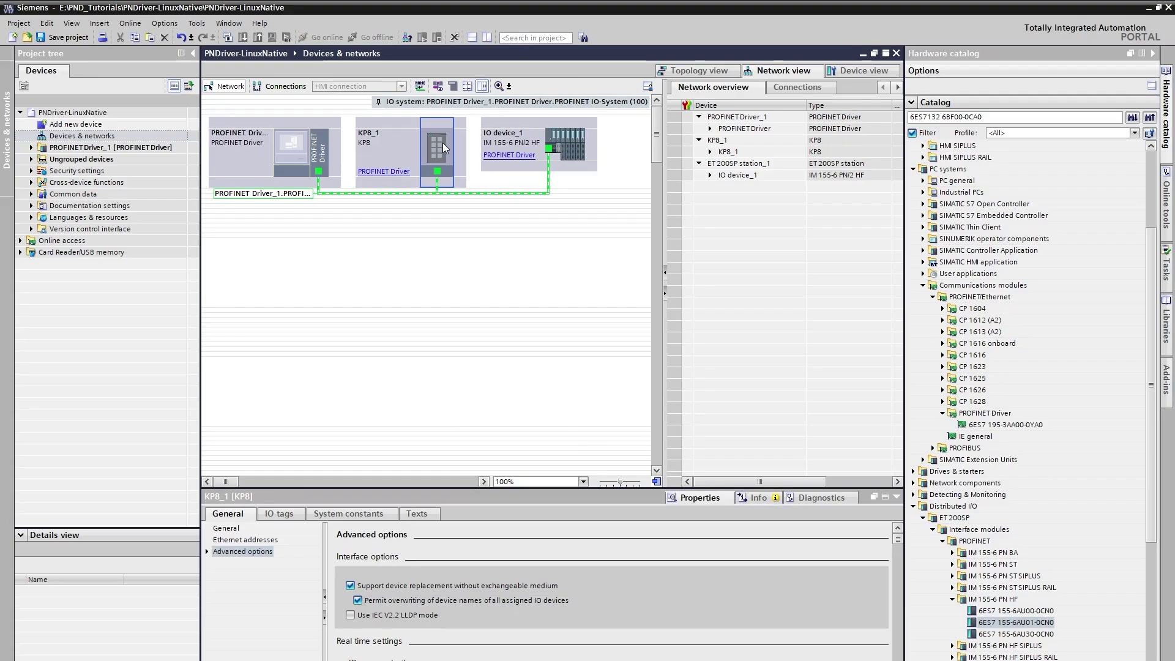
# Open KP8_1's device view and check KP8 inputs/outputs_1 IO tags at I 0…1 and Q 0…3.
pyautogui.doubleClick(443, 143)
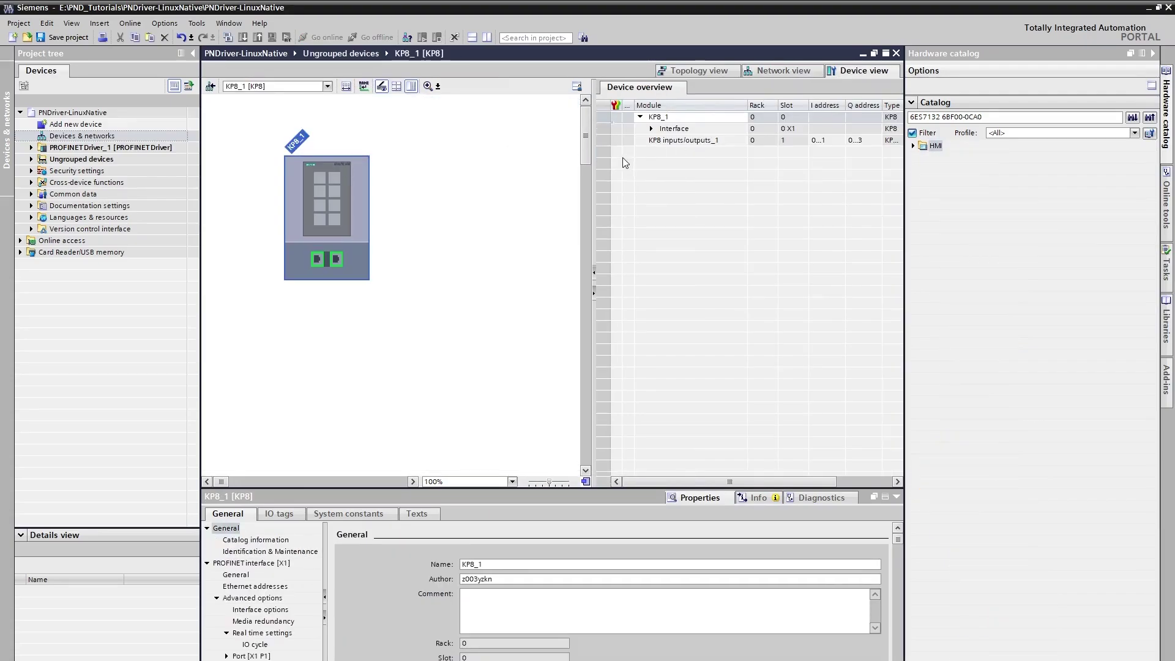
pyautogui.click(786, 142)
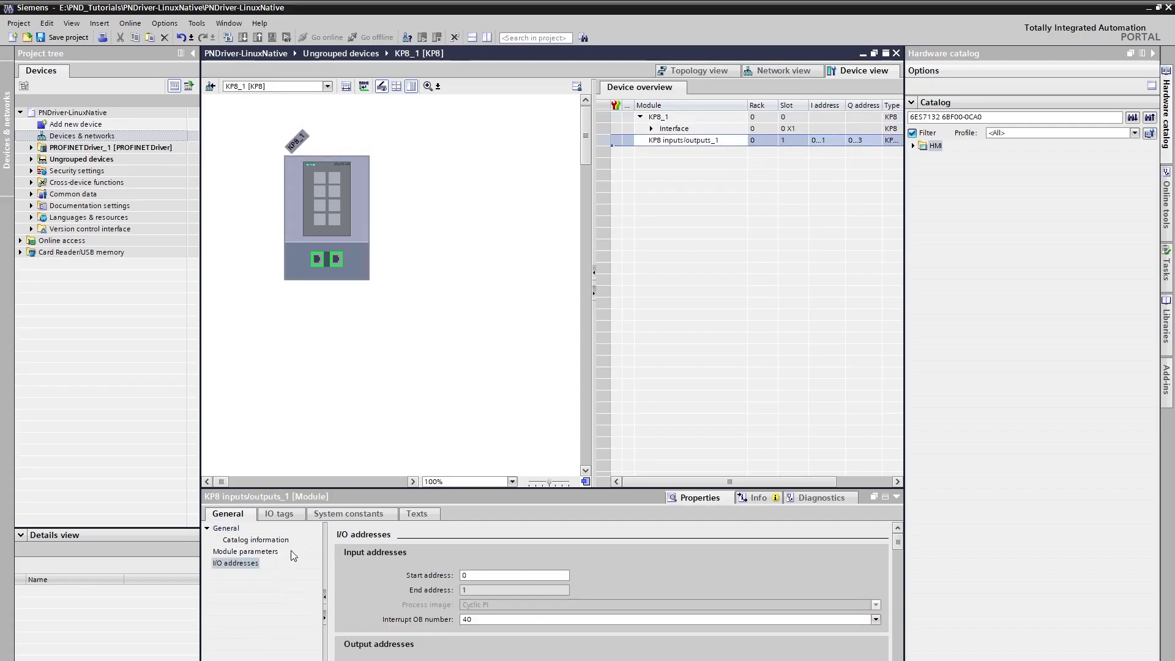
pyautogui.click(298, 516)
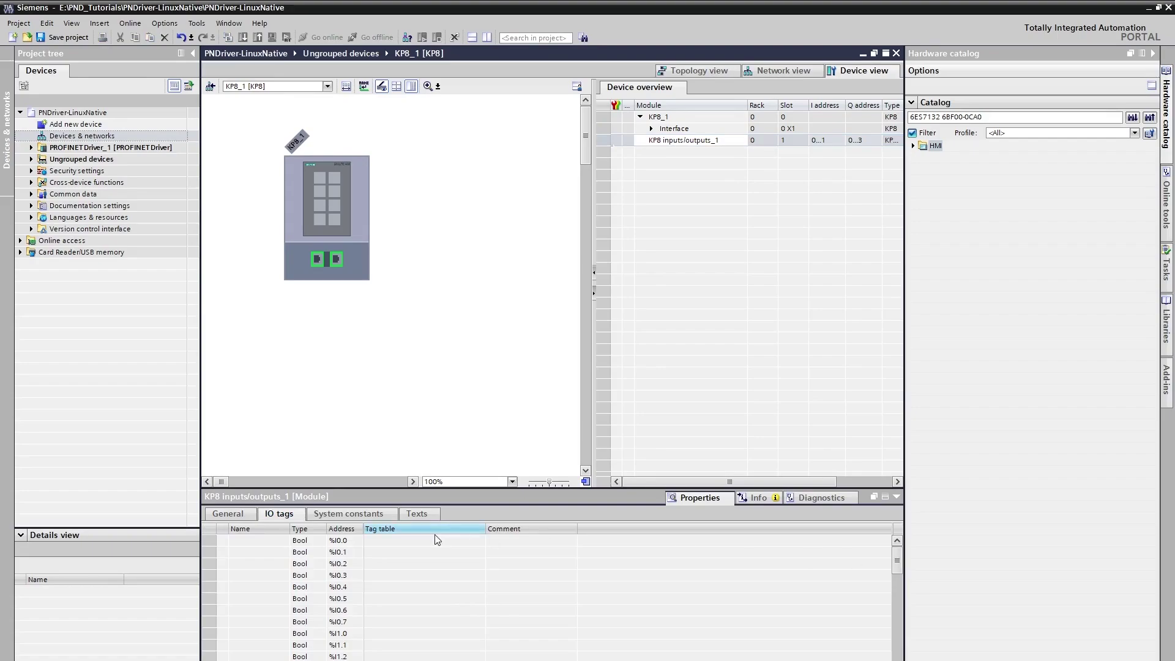
pyautogui.moveTo(898, 561)
pyautogui.mouseDown()
pyautogui.moveTo(900, 642)
pyautogui.moveTo(905, 542)
pyautogui.mouseUp()
# Open IO device_1 and check the DI module tags %I2.0–%I2.7 and DQ module tags %Q4.0–%Q4.7.
pyautogui.click(784, 70)
pyautogui.click(567, 141)
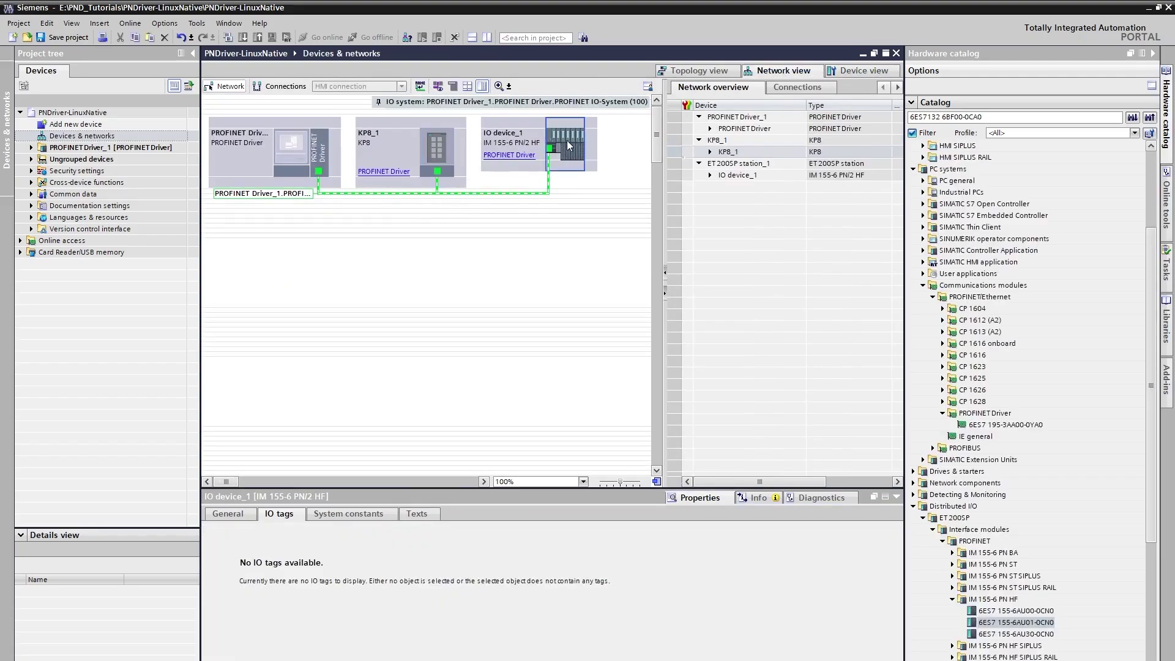
pyautogui.doubleClick(566, 141)
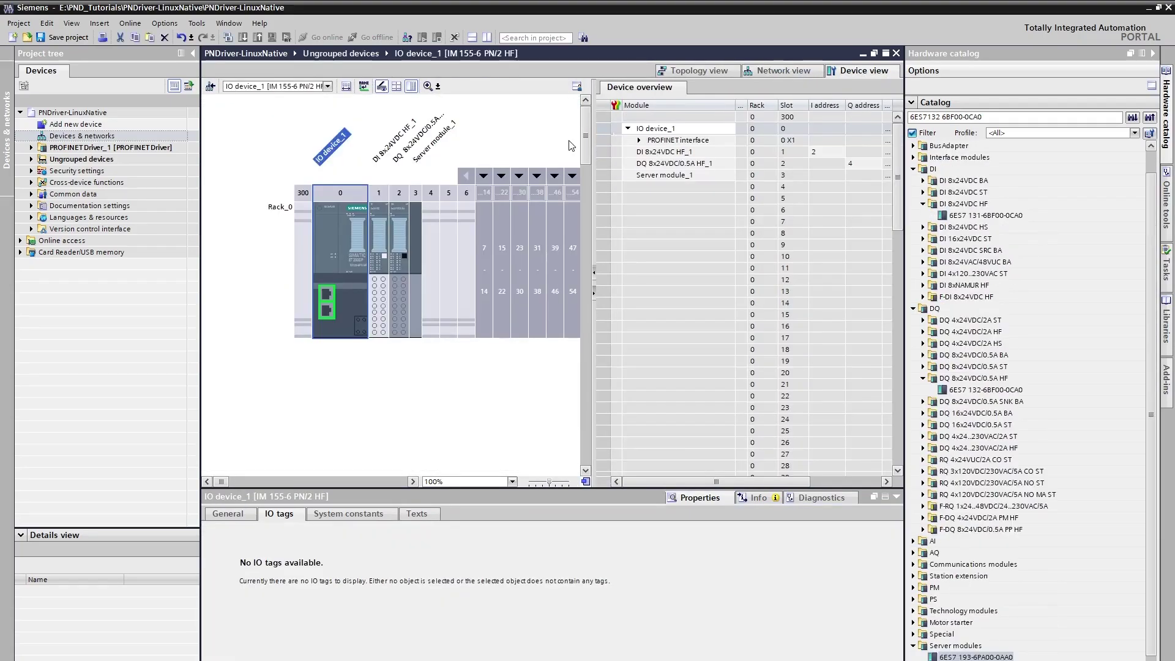
pyautogui.click(673, 153)
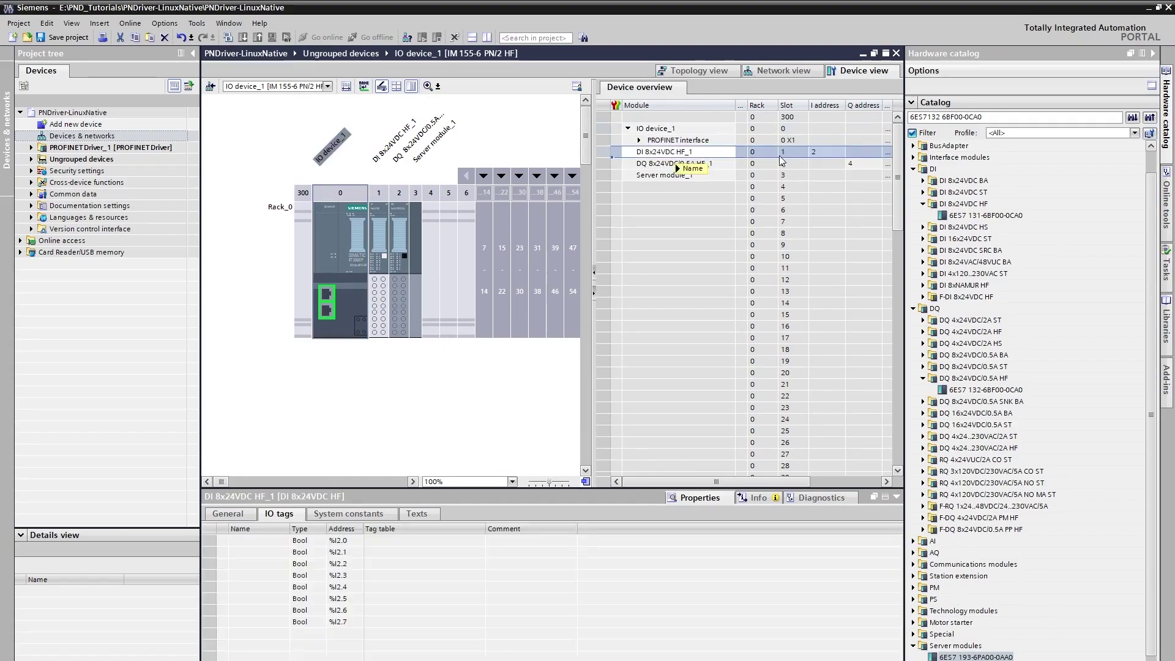
pyautogui.click(822, 155)
pyautogui.click(722, 164)
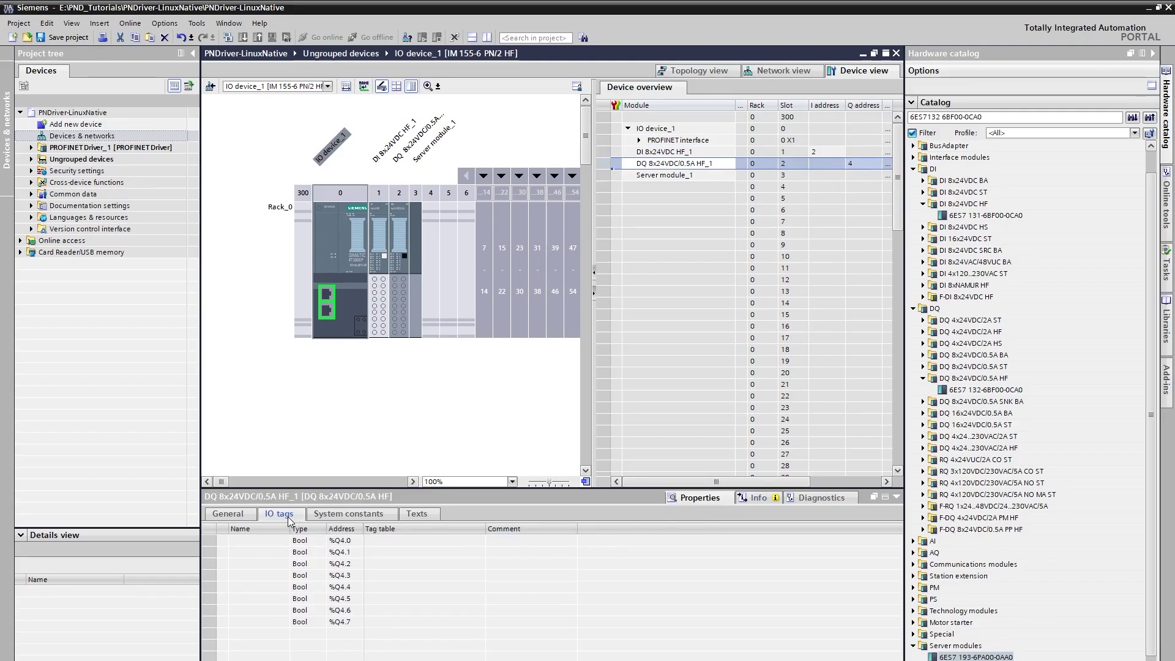
pyautogui.click(723, 153)
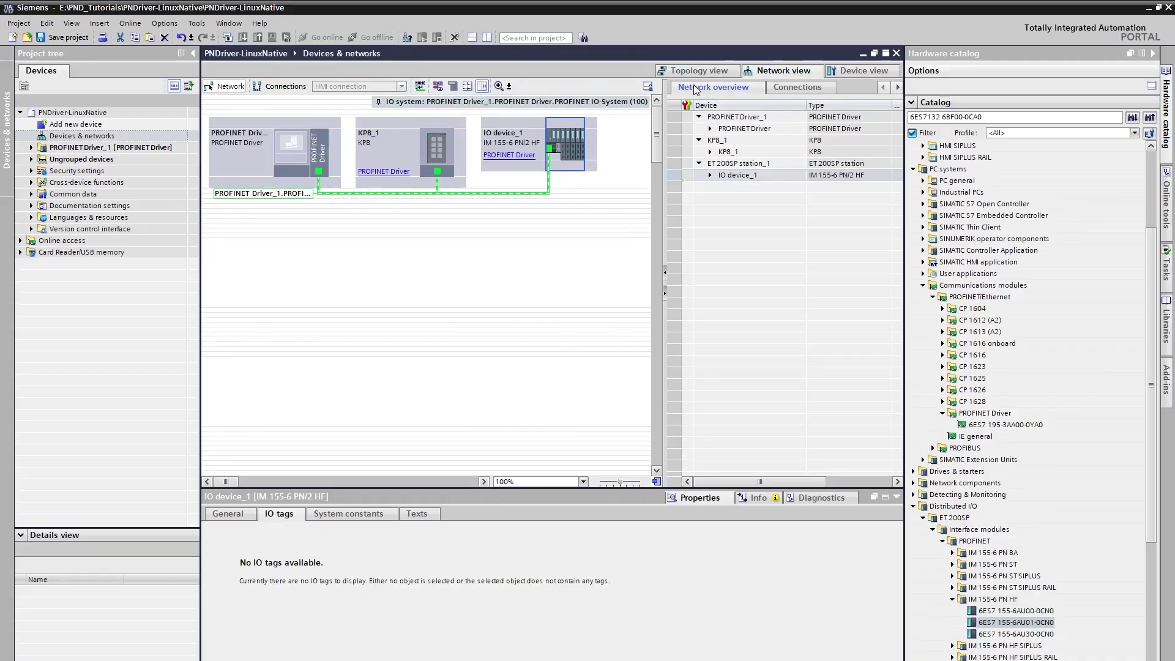
# Compile the PROFINET Driver with 0 errors and 0 warnings and find the generated XML file path.
pyautogui.click(313, 167)
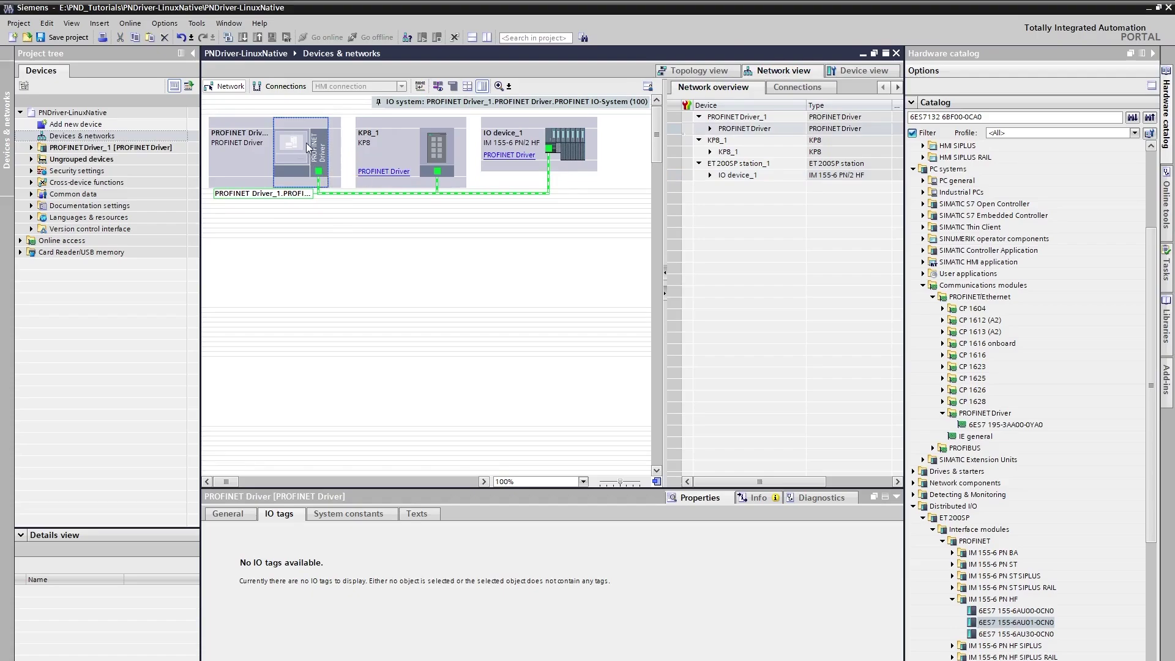
pyautogui.click(227, 38)
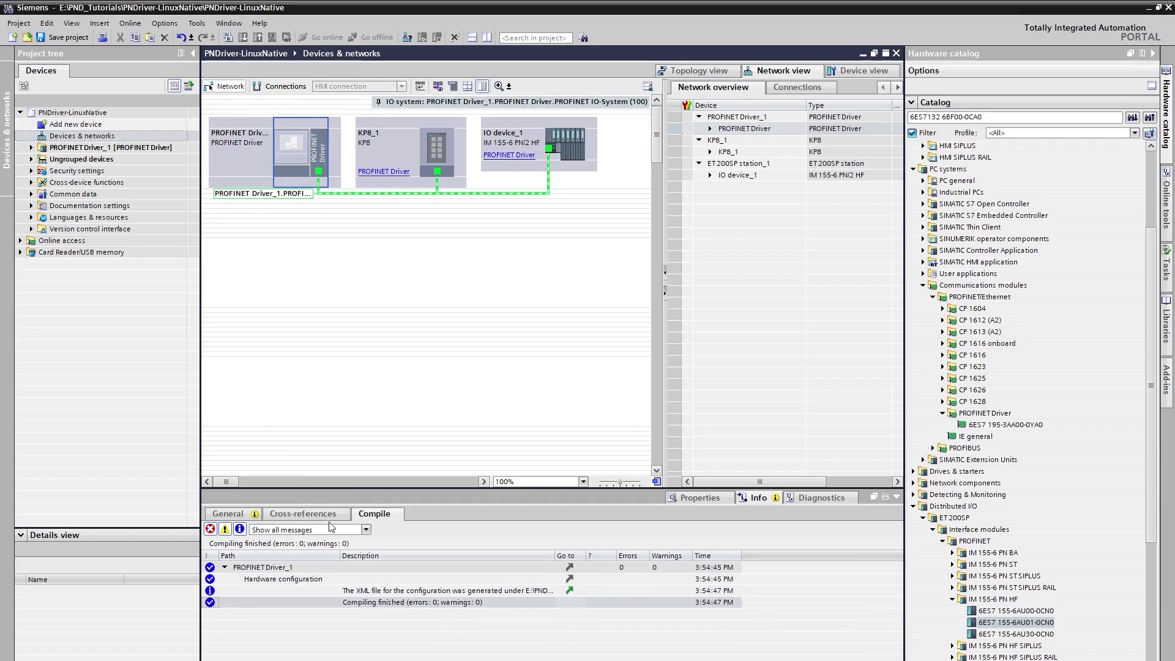
pyautogui.click(396, 591)
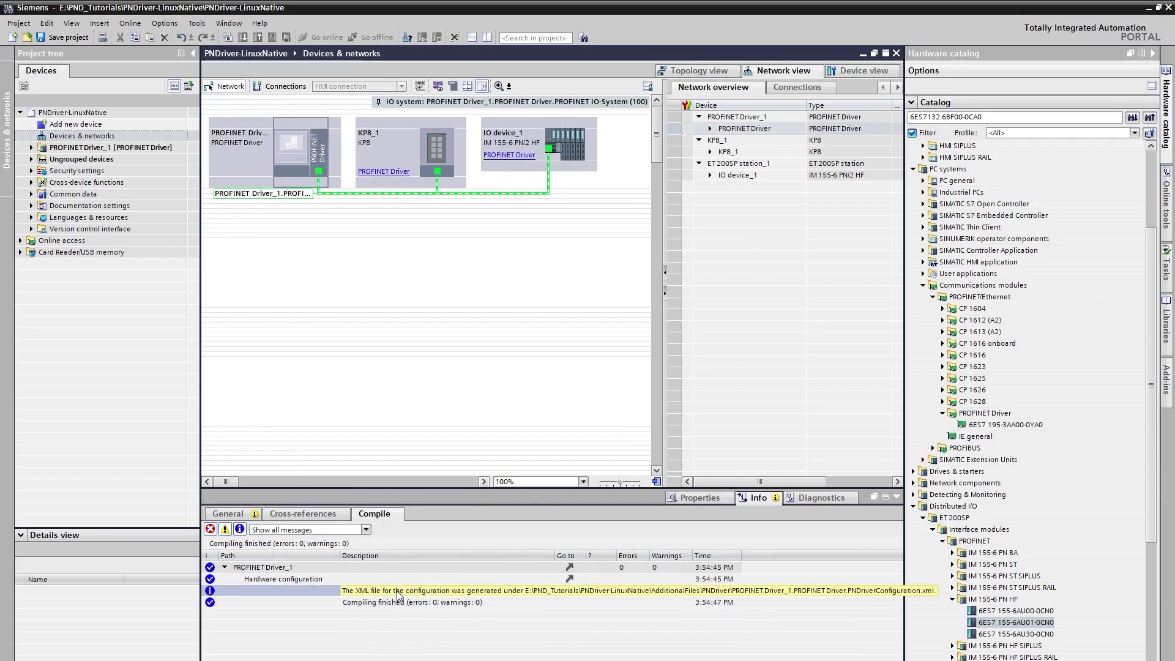
pyautogui.click(295, 590)
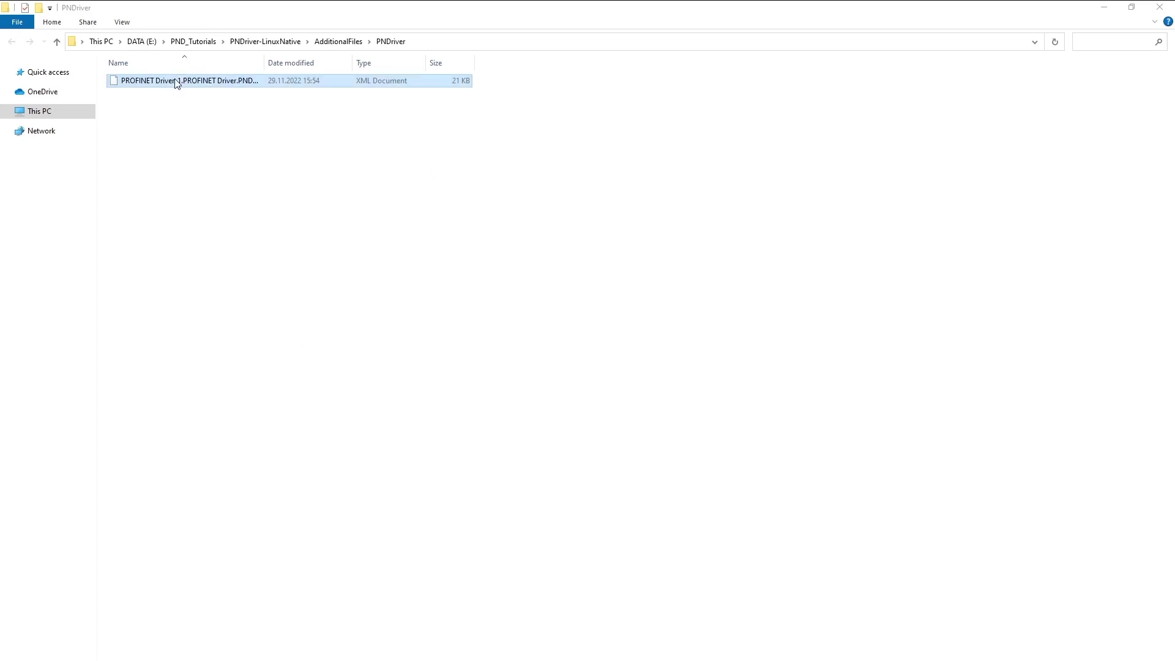
# Widen the Name column to show the full PNDriverConfiguration.xml name and start renaming it.
pyautogui.moveTo(264, 62); pyautogui.dragTo(431, 59)
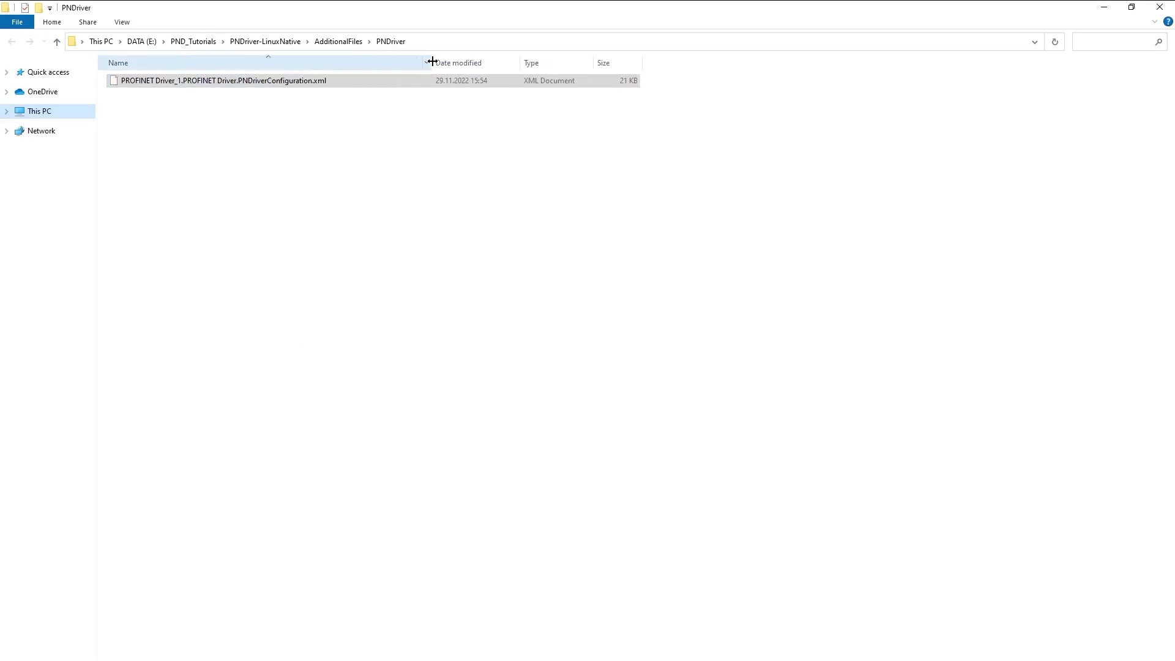
pyautogui.click(284, 84)
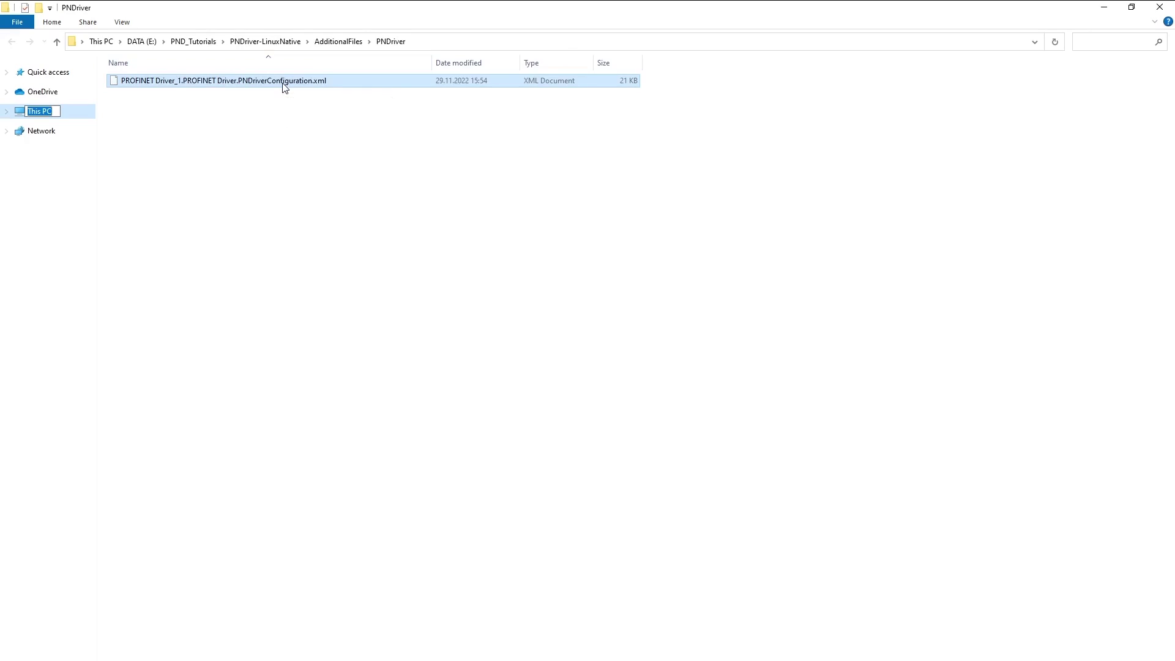